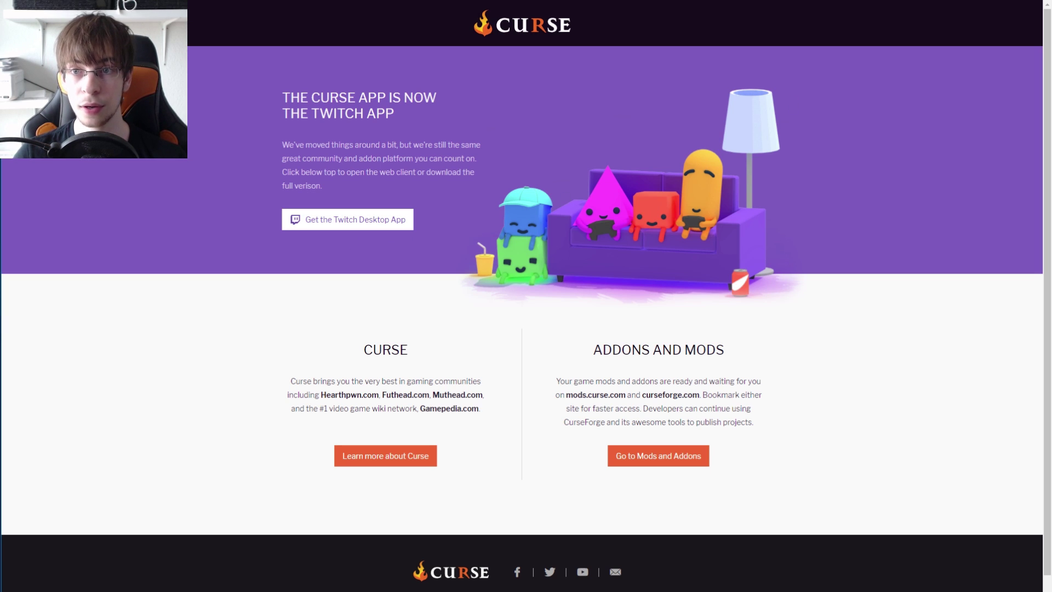
Step: Switch from the Curse web page to the Twitch desktop app and open its Minecraft section
key(super+d)
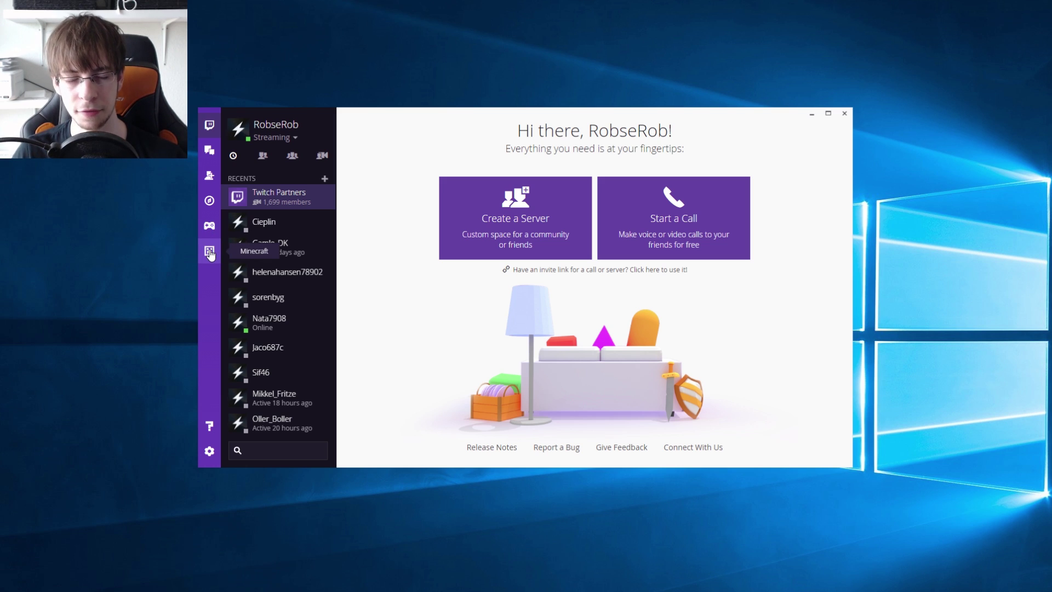
click(210, 253)
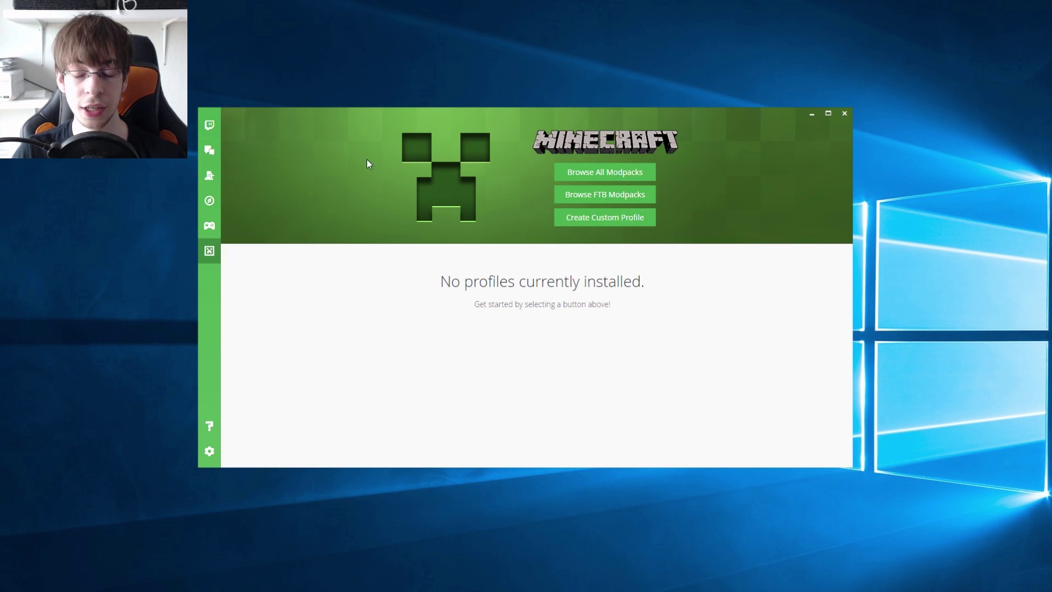
Step: Look through the full list of available Minecraft modpacks
click(610, 176)
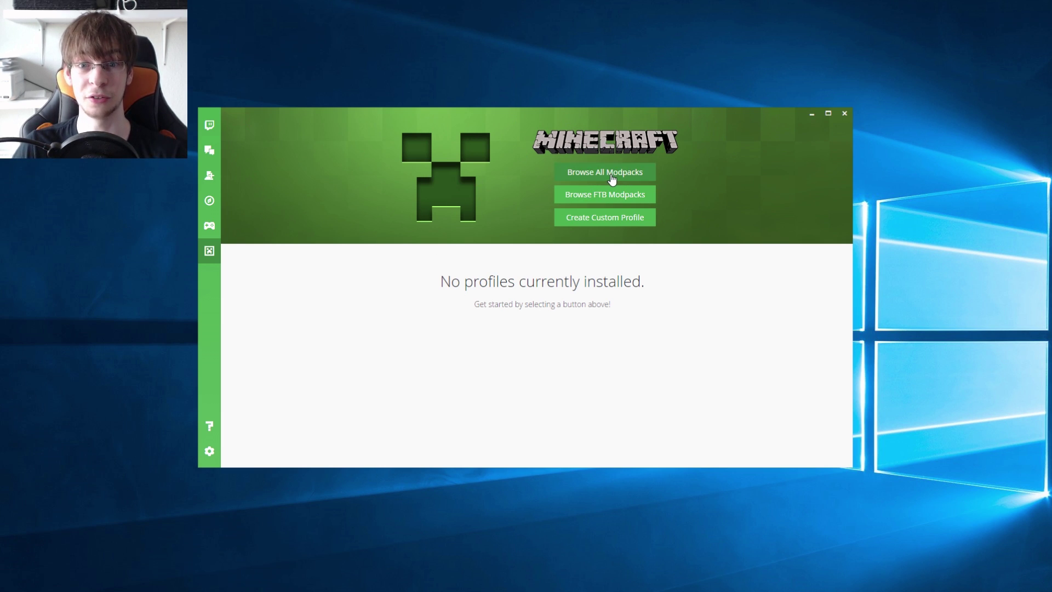
scroll(447, 274, down, 15)
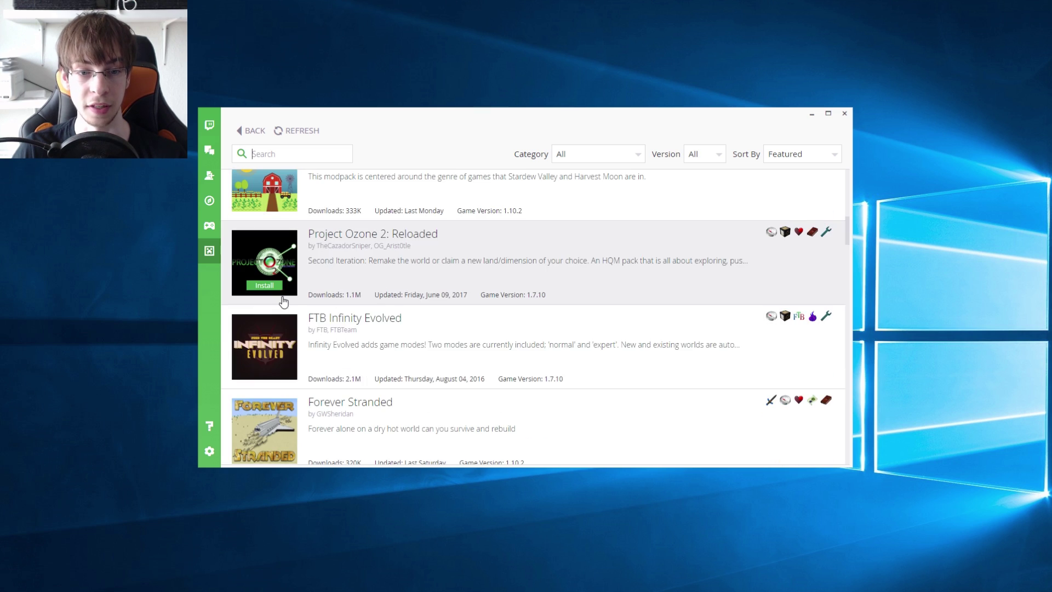
scroll(447, 346, down, 12)
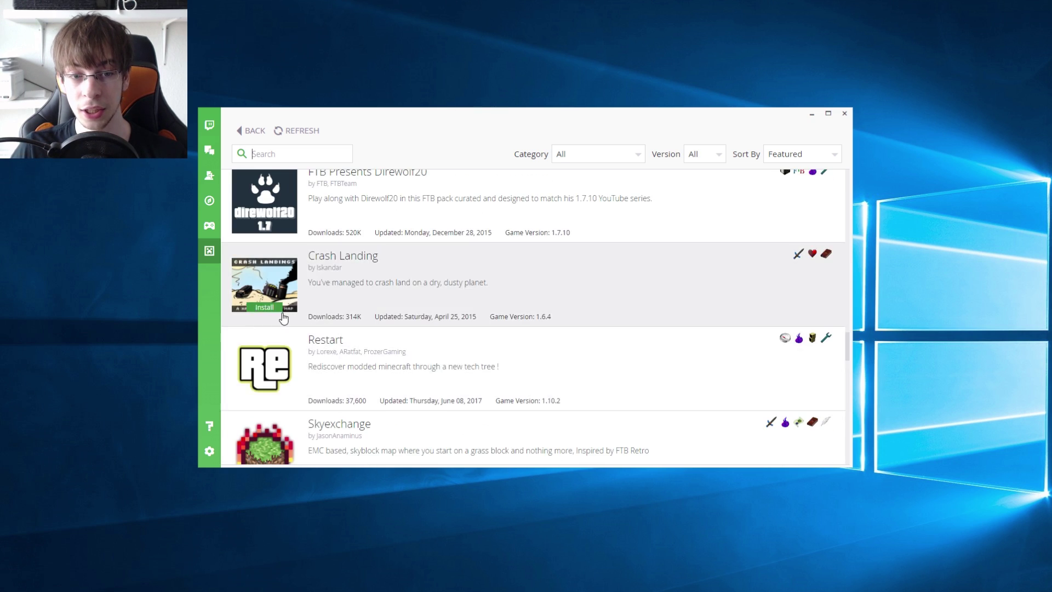
scroll(501, 360, down, 15)
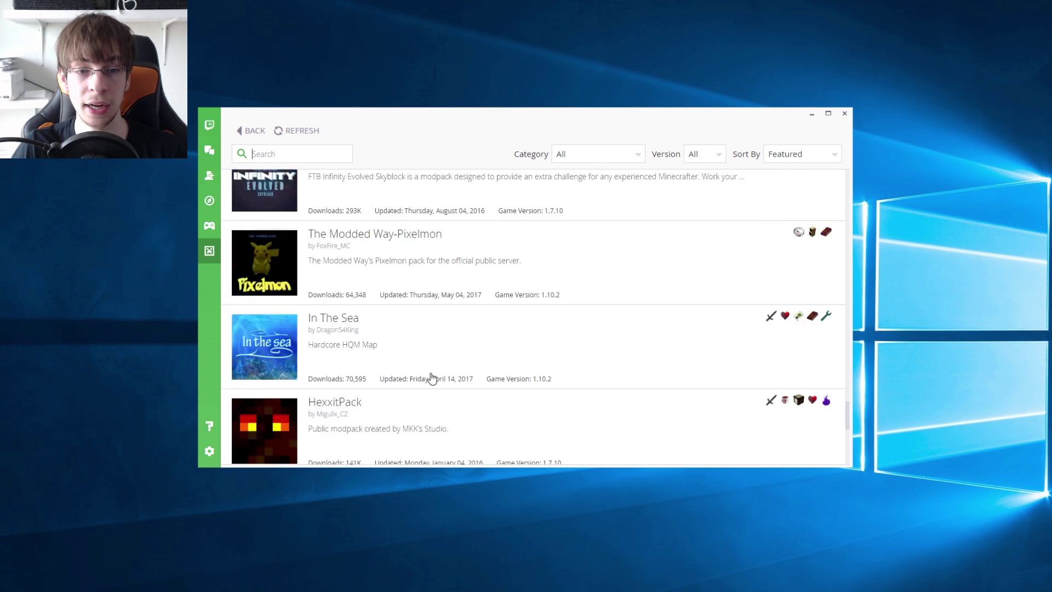
scroll(450, 364, up, 20)
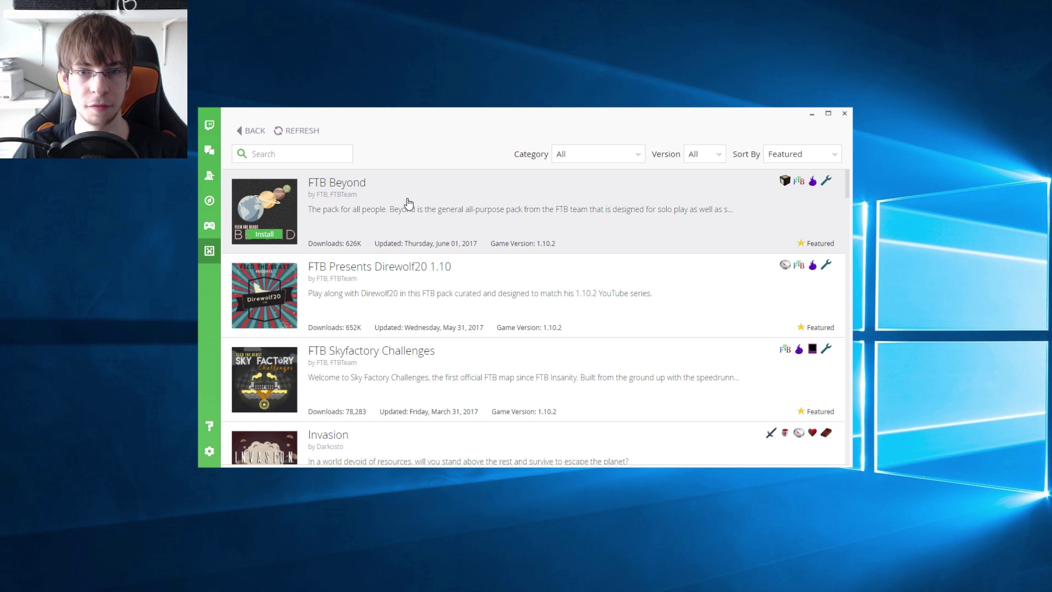
Step: Start installing the FTB Beyond modpack, return to the profile overview and cancel the installation
click(264, 235)
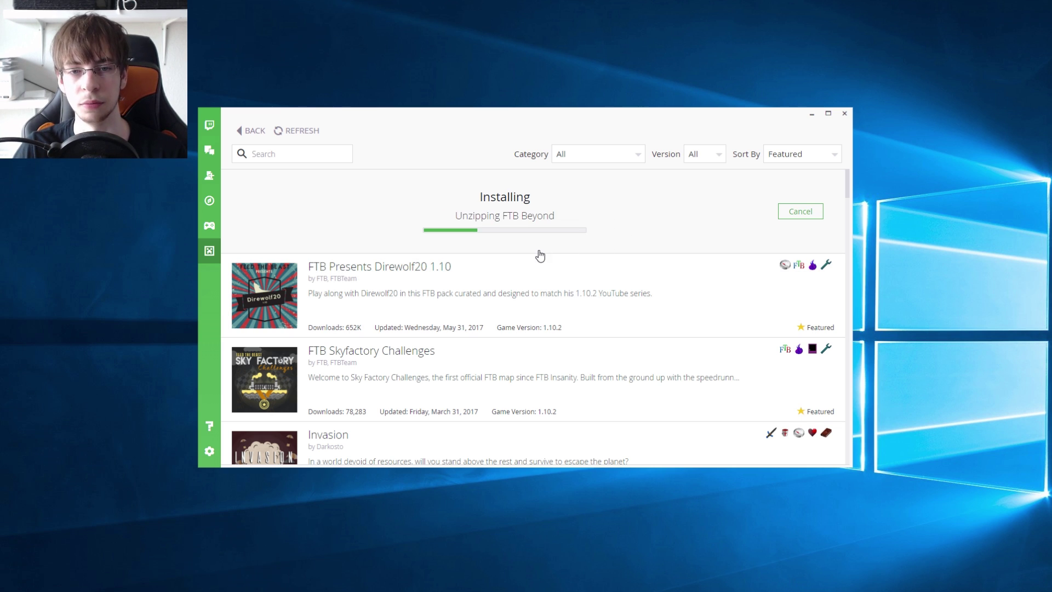
click(252, 131)
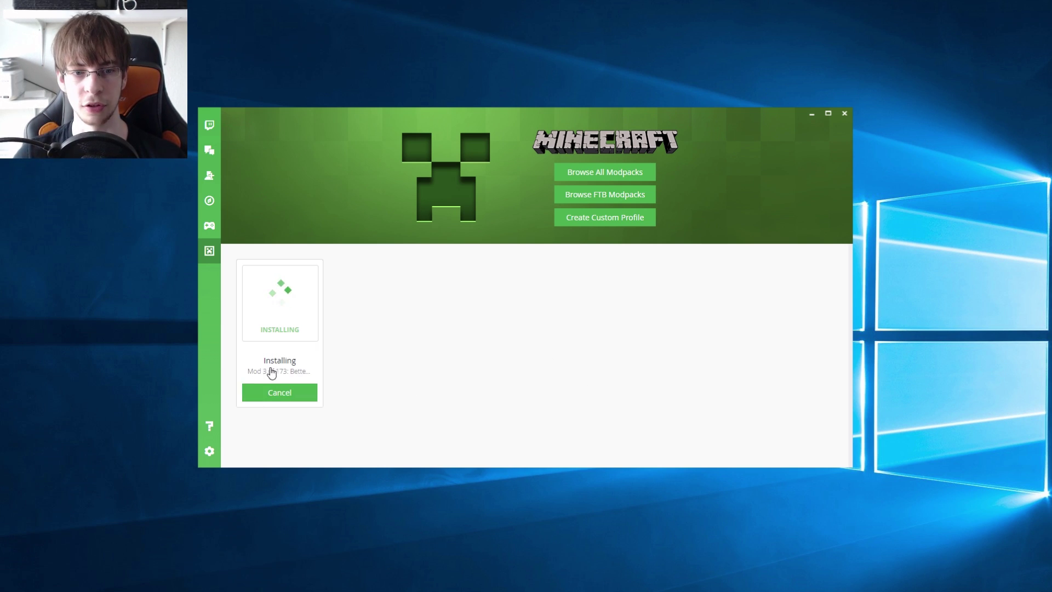
click(289, 393)
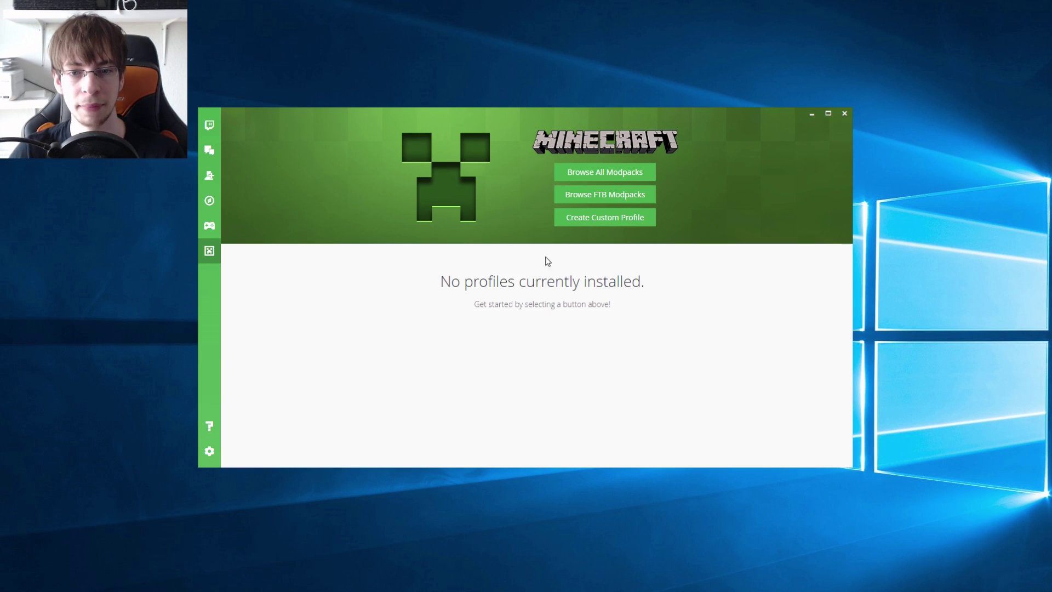
Step: Create a custom profile named Test for Minecraft version 1.11.2 with the modloader forge-13.20.0.2315
click(615, 223)
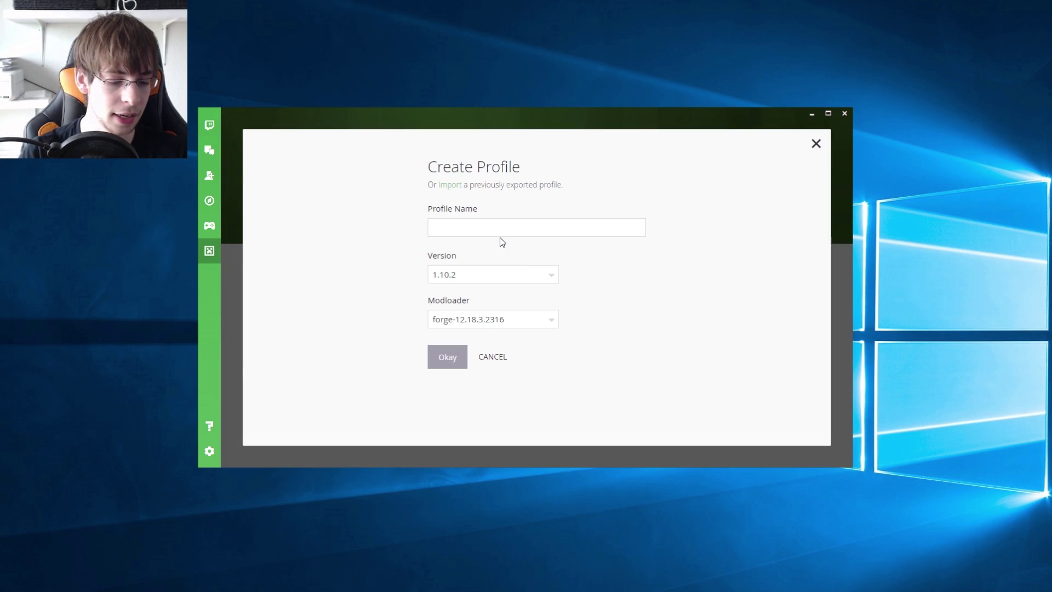
text(Test)
click(454, 274)
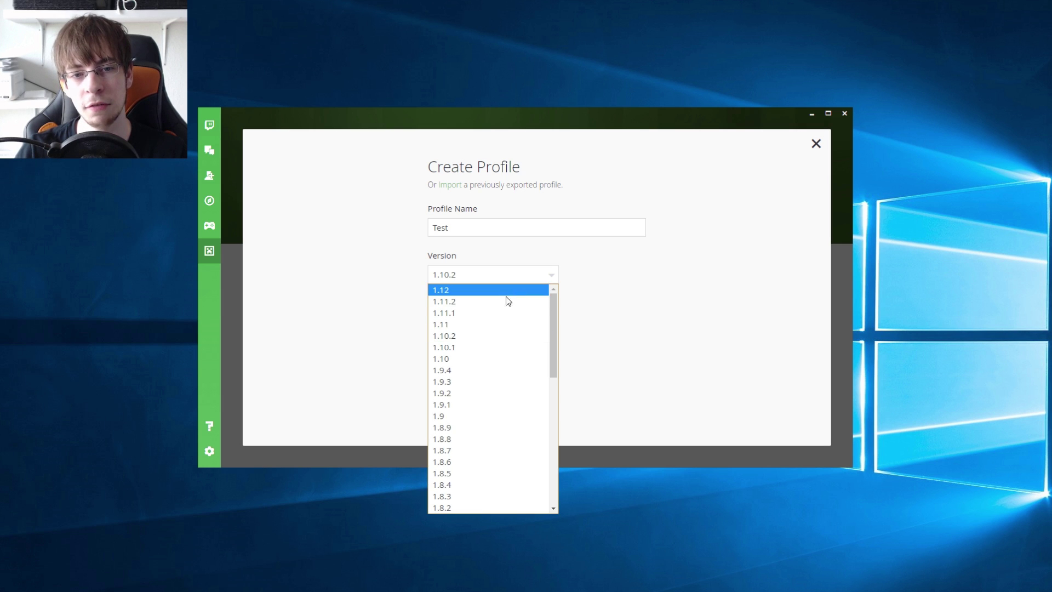
click(460, 302)
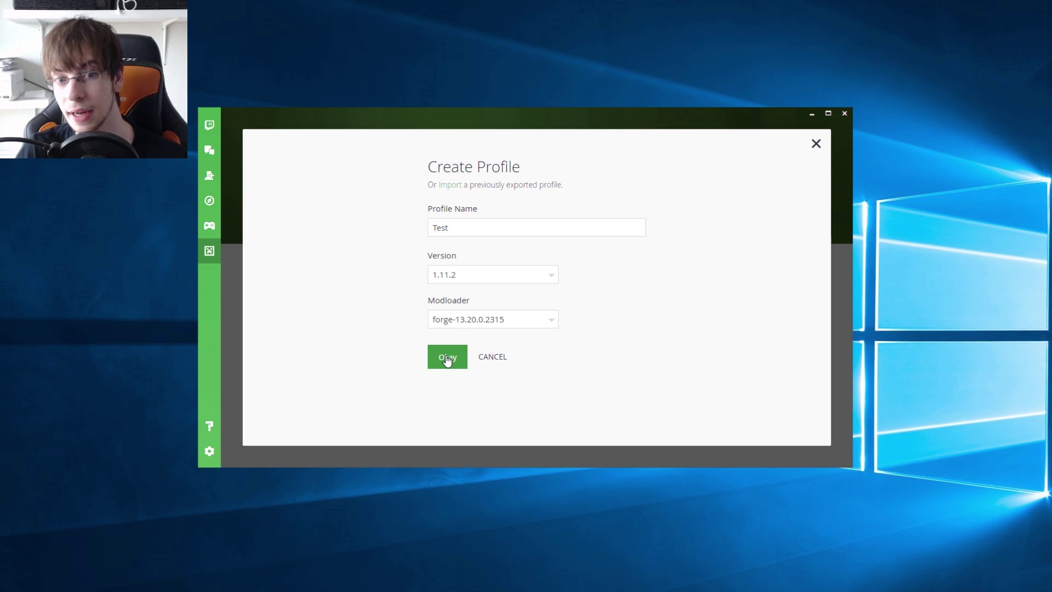
click(479, 322)
click(482, 322)
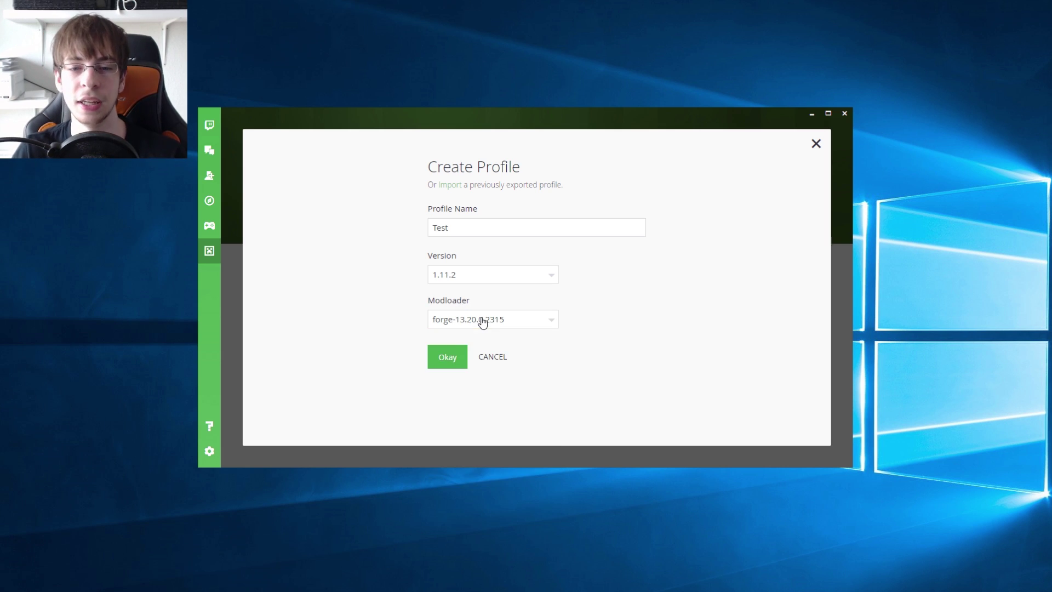
click(448, 364)
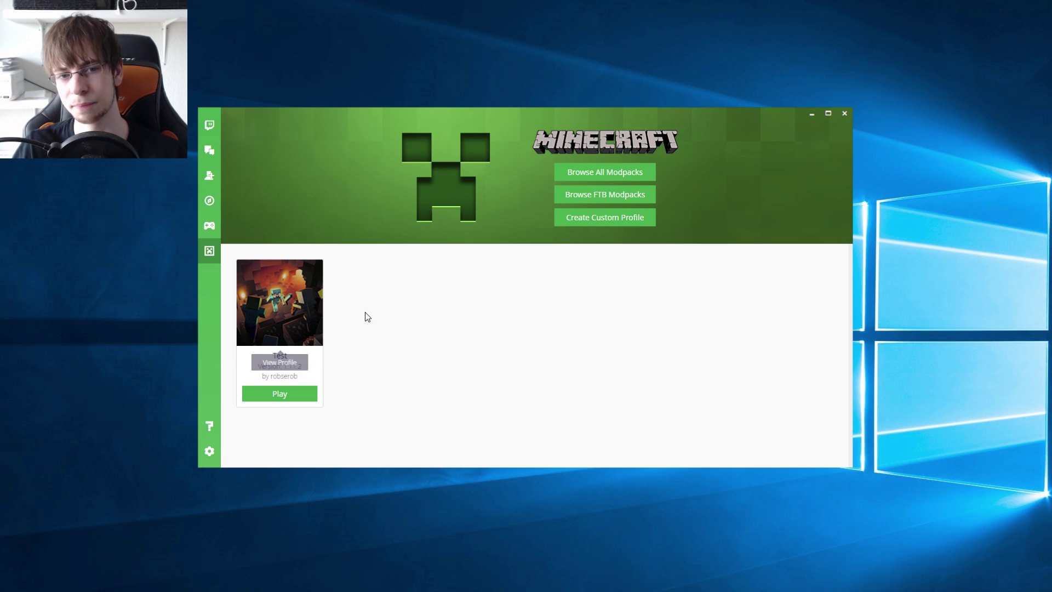
Step: Open the Test profile's mod catalogue and install the JourneyMap mod
click(273, 287)
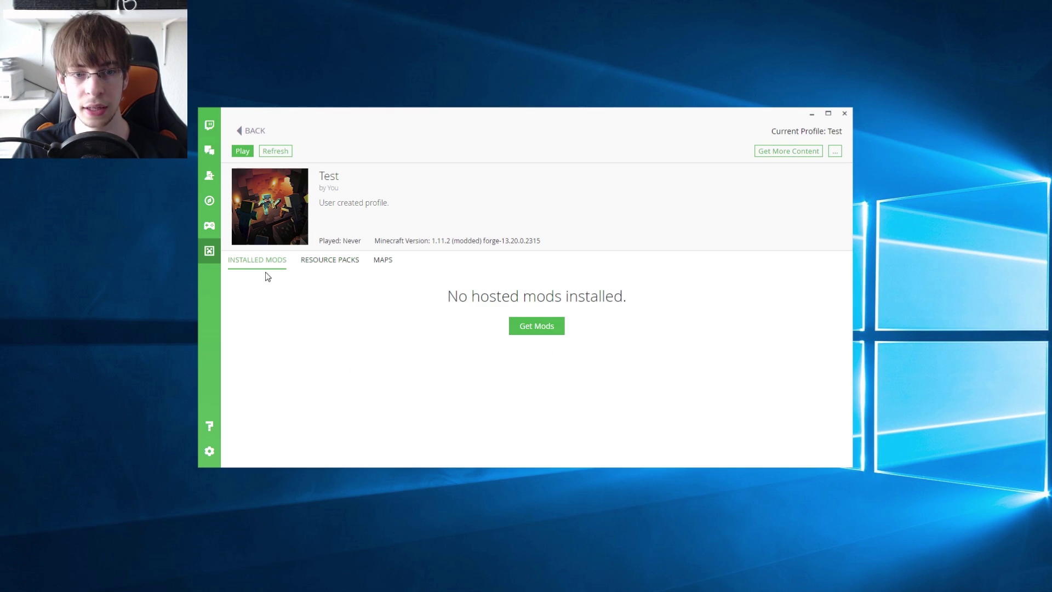
click(545, 336)
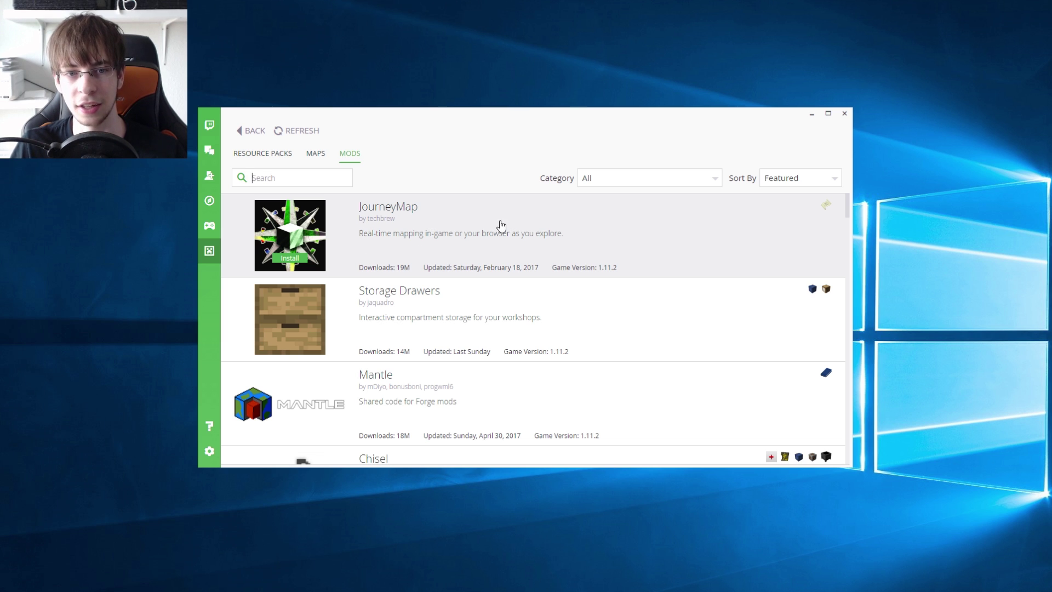
click(290, 259)
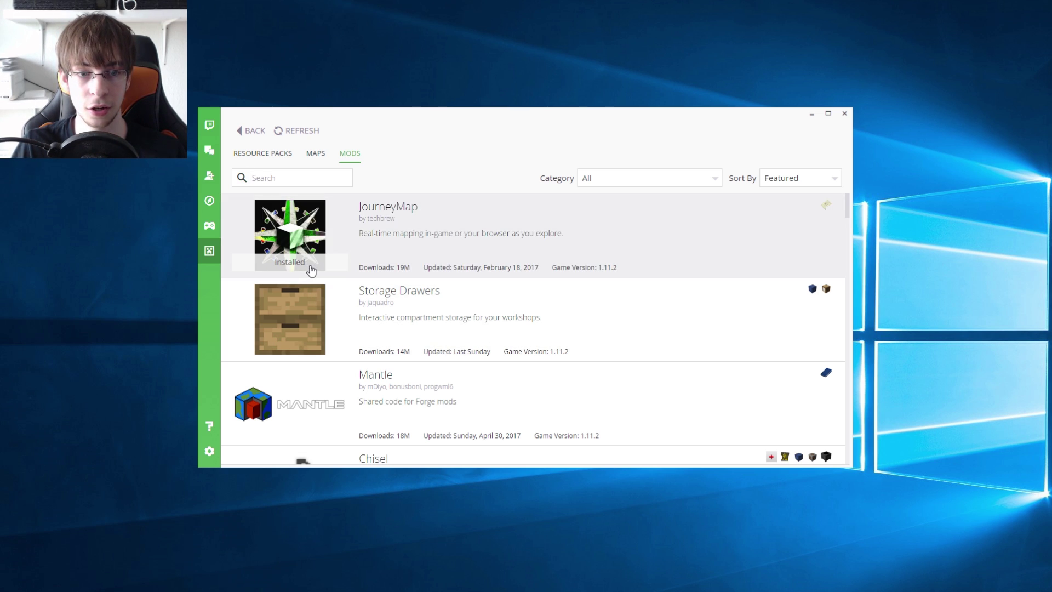
Step: Look through the featured mods, search the catalogue for "hats" and clear the search
scroll(315, 269, down, 10)
scroll(333, 263, up, 5)
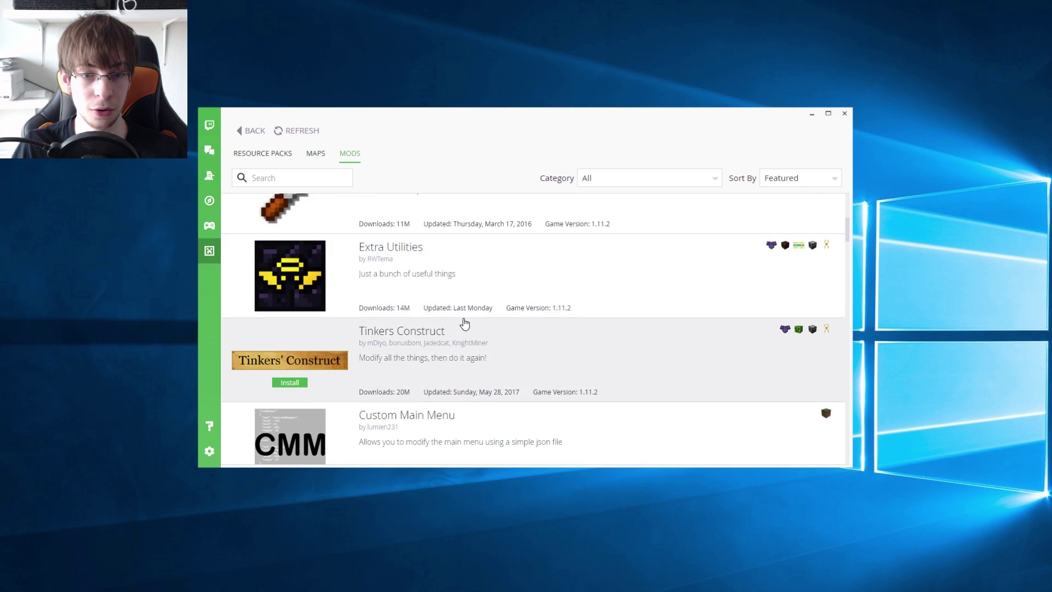
scroll(462, 274, down, 10)
scroll(417, 329, down, 15)
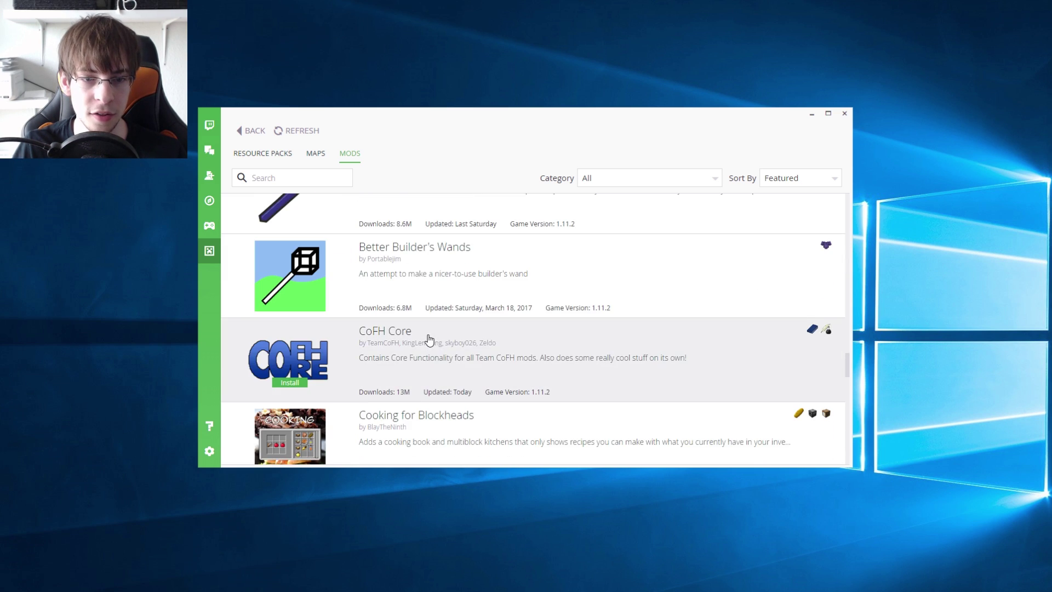
scroll(433, 339, up, 5)
scroll(435, 335, down, 10)
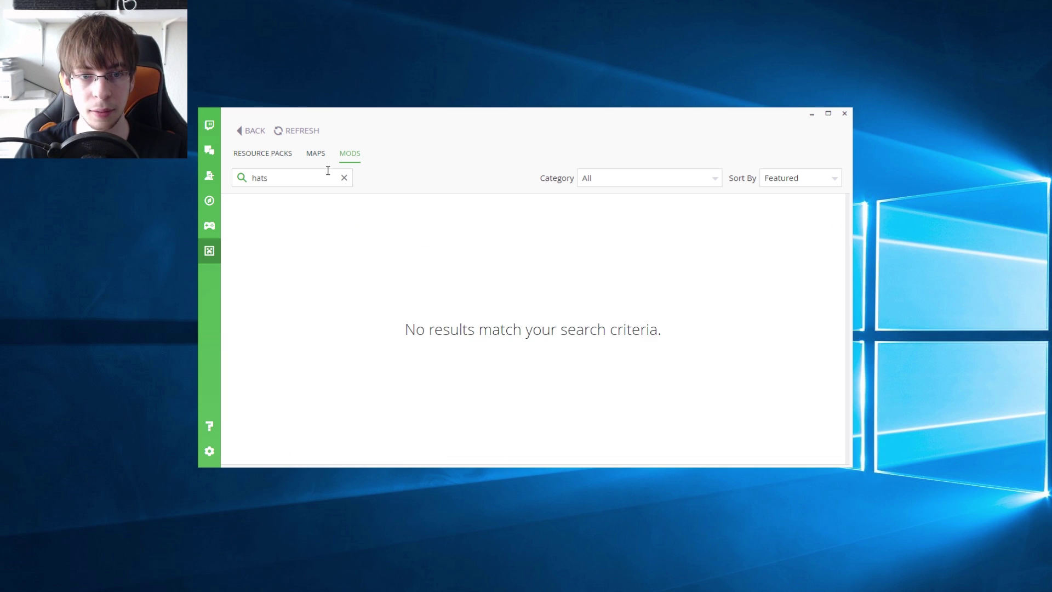
click(344, 177)
Step: Browse further down the mod catalogue, search it for "portal" and clear the search
scroll(515, 284, down, 10)
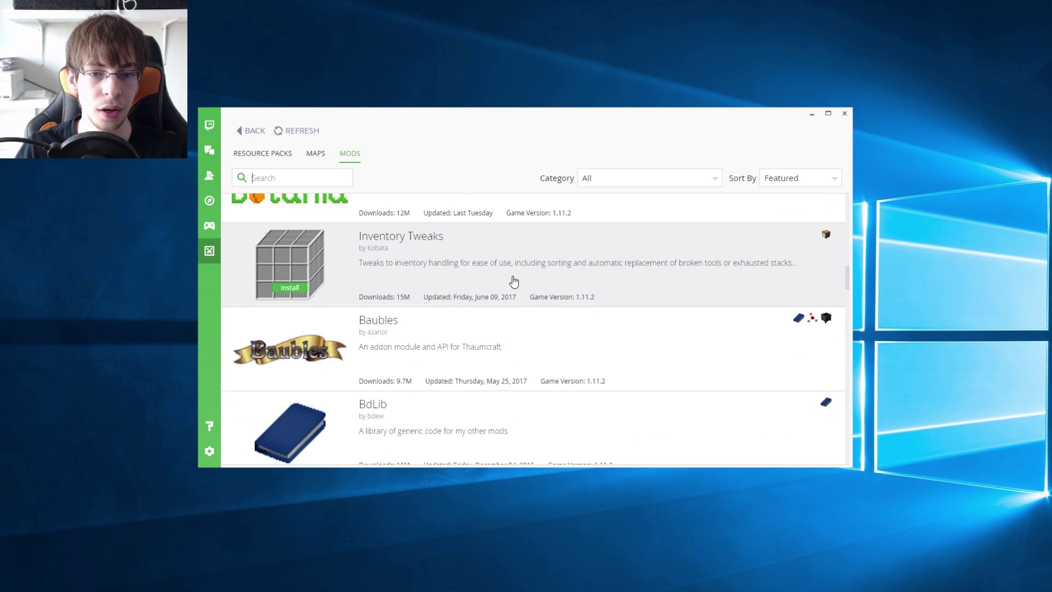
scroll(514, 282, down, 20)
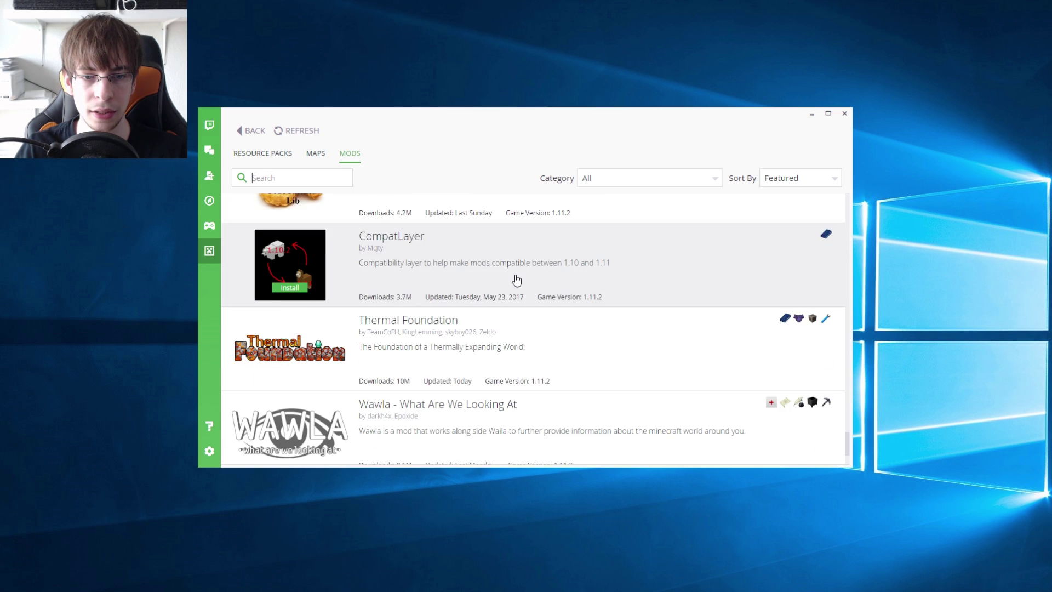
scroll(517, 278, down, 2)
scroll(520, 285, up, 3)
scroll(529, 294, down, 15)
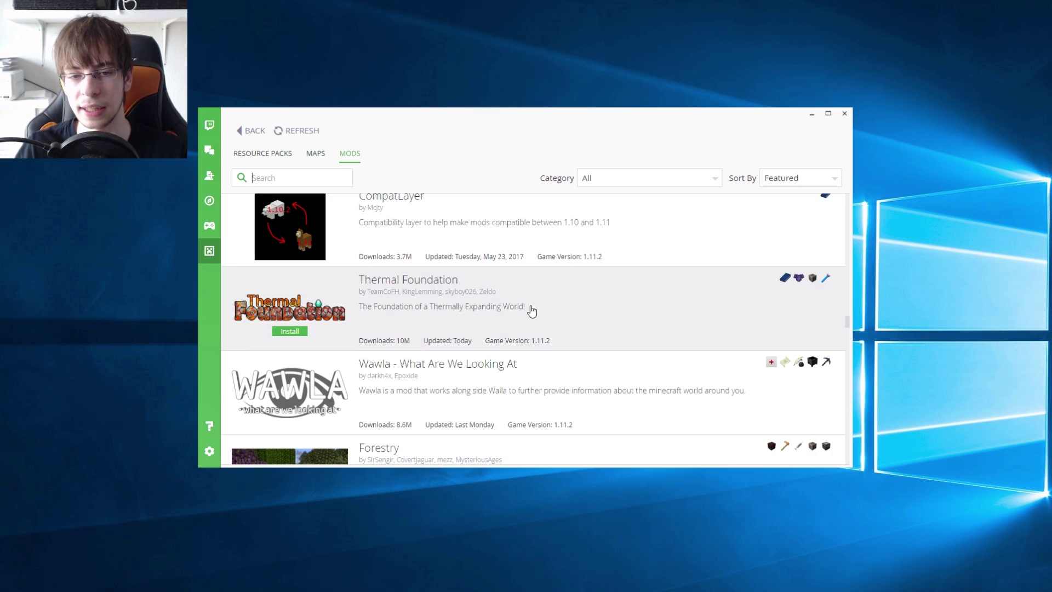
scroll(554, 323, down, 10)
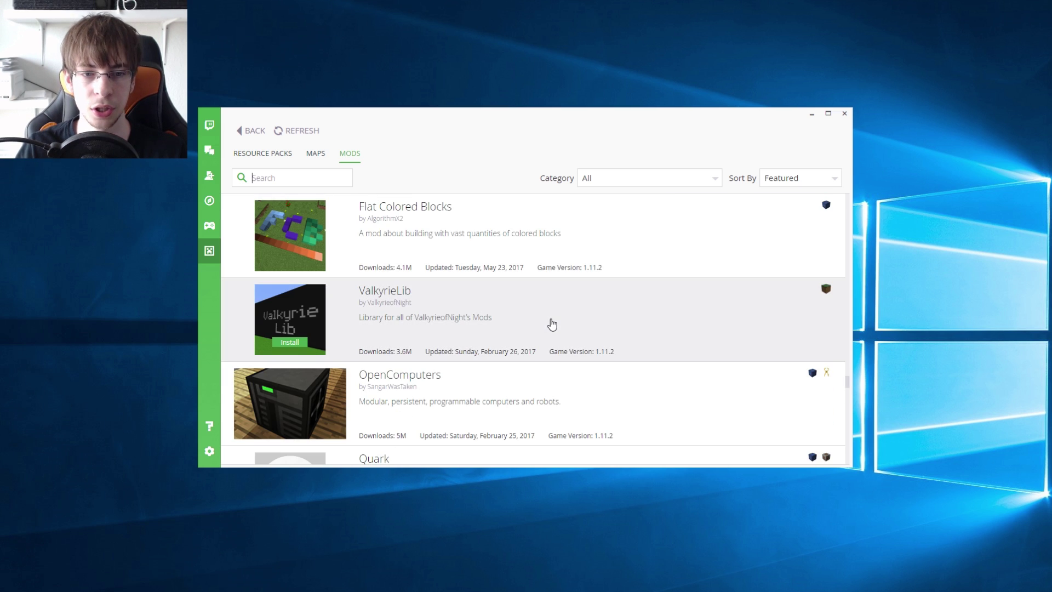
text(portal)
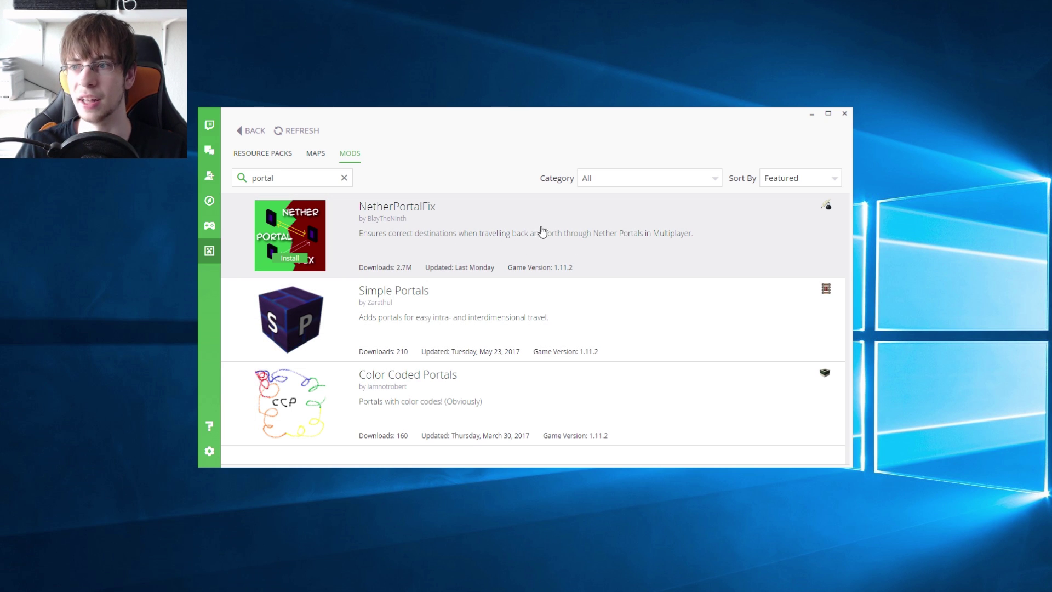
click(344, 178)
Step: Install the Just Enough Items (JEI) mod from its details page and return to the mod list
scroll(535, 336, down, 10)
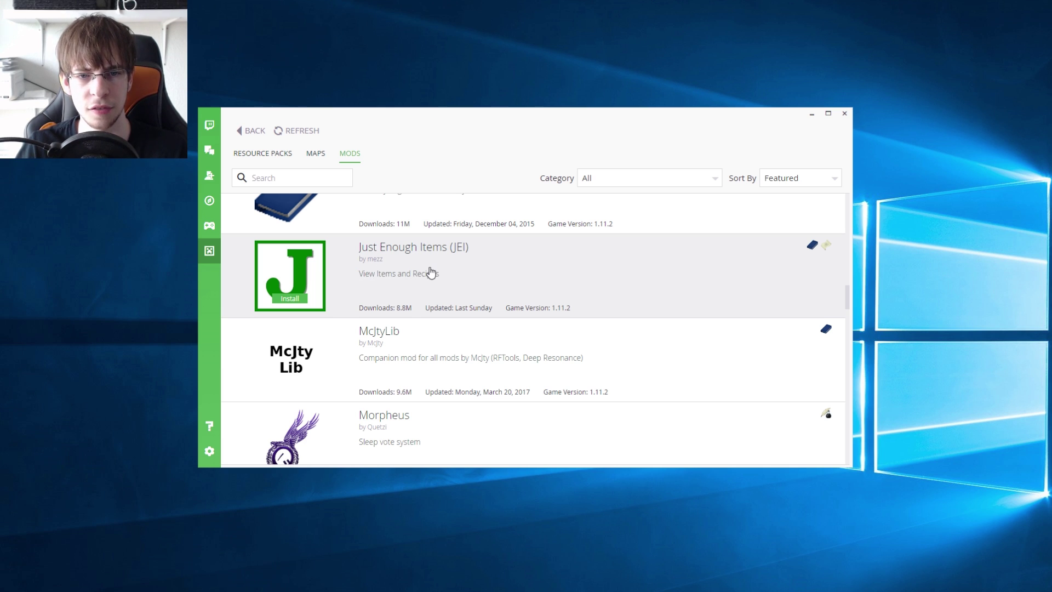
click(431, 272)
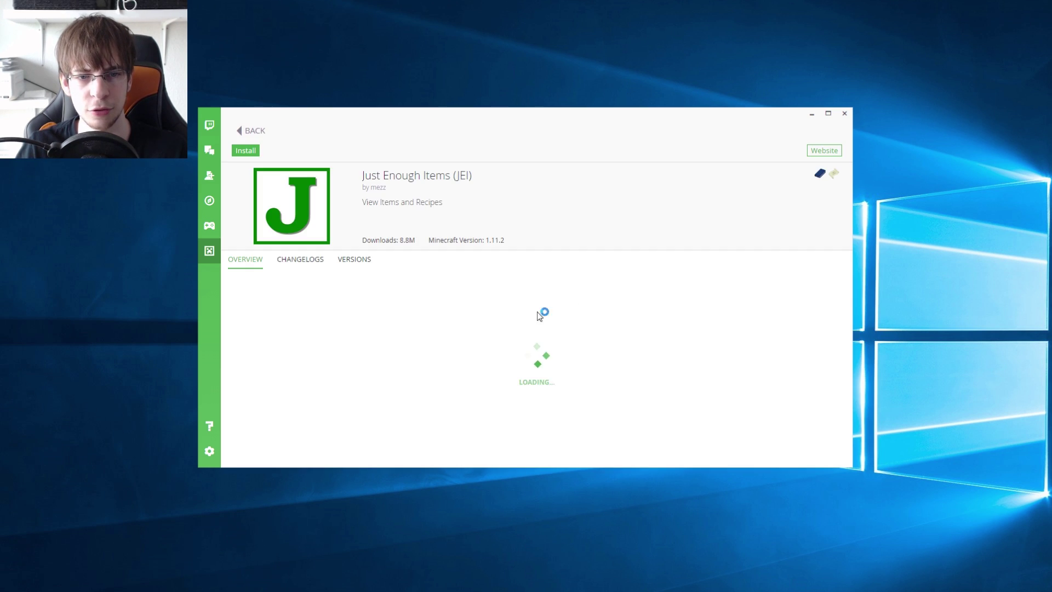
click(241, 156)
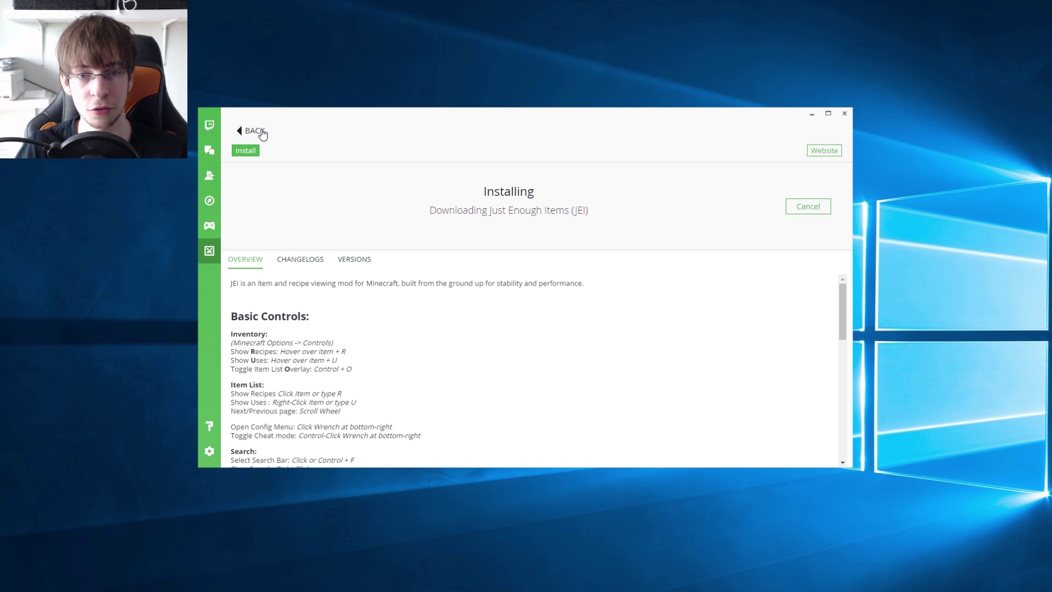
click(262, 134)
Step: Install the Inventory Tweaks and Iron Chests mods from the mod list
scroll(422, 277, up, 5)
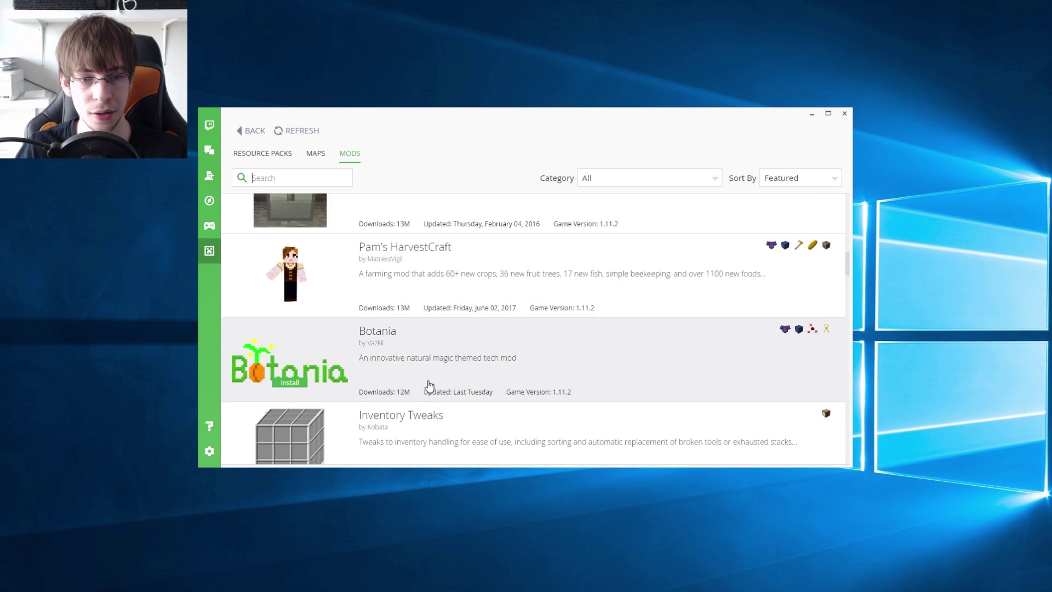
scroll(430, 384, down, 1)
click(285, 405)
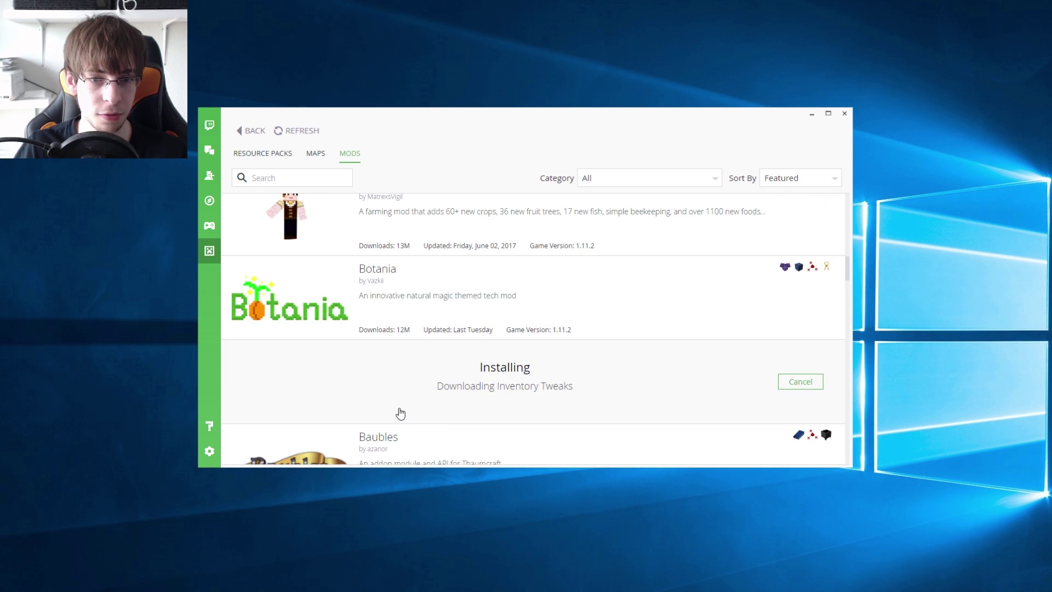
scroll(399, 413, up, 3)
click(290, 393)
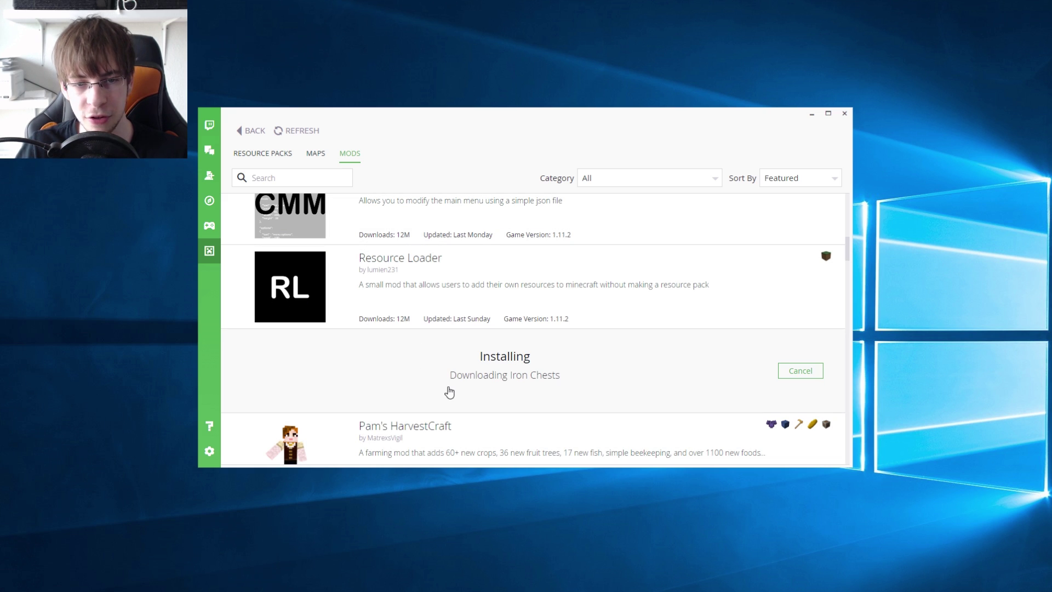
Step: Install the Chisel mod from the featured mods
scroll(348, 415, up, 2)
scroll(347, 414, down, 5)
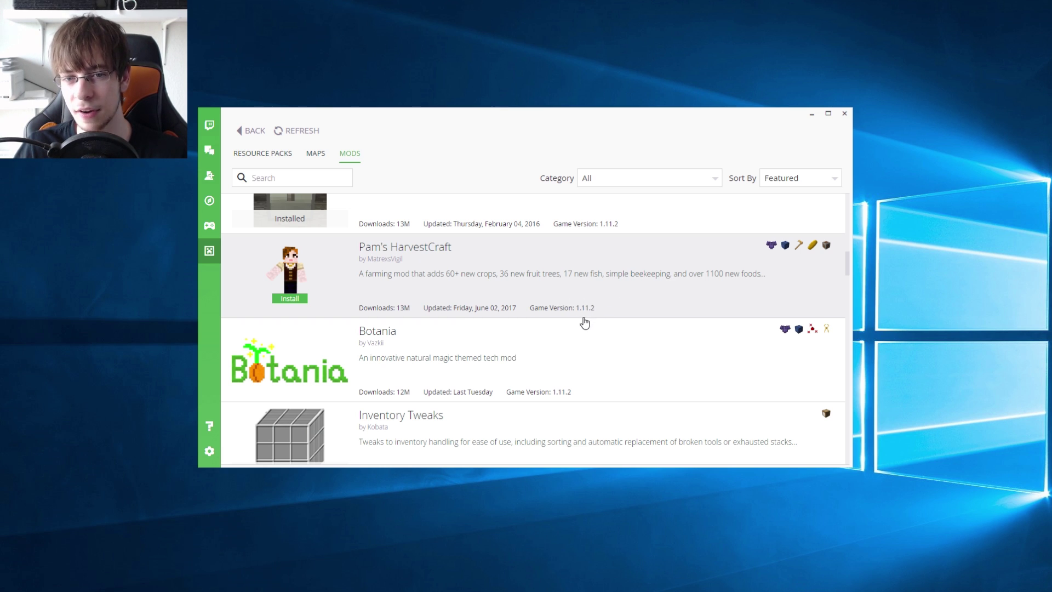
scroll(585, 318, down, 10)
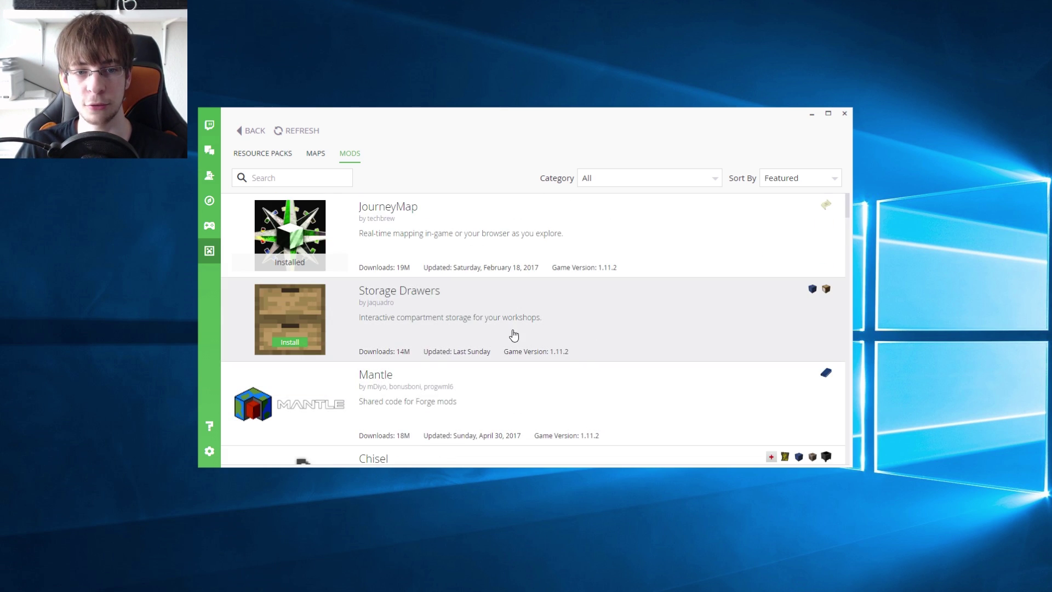
click(290, 392)
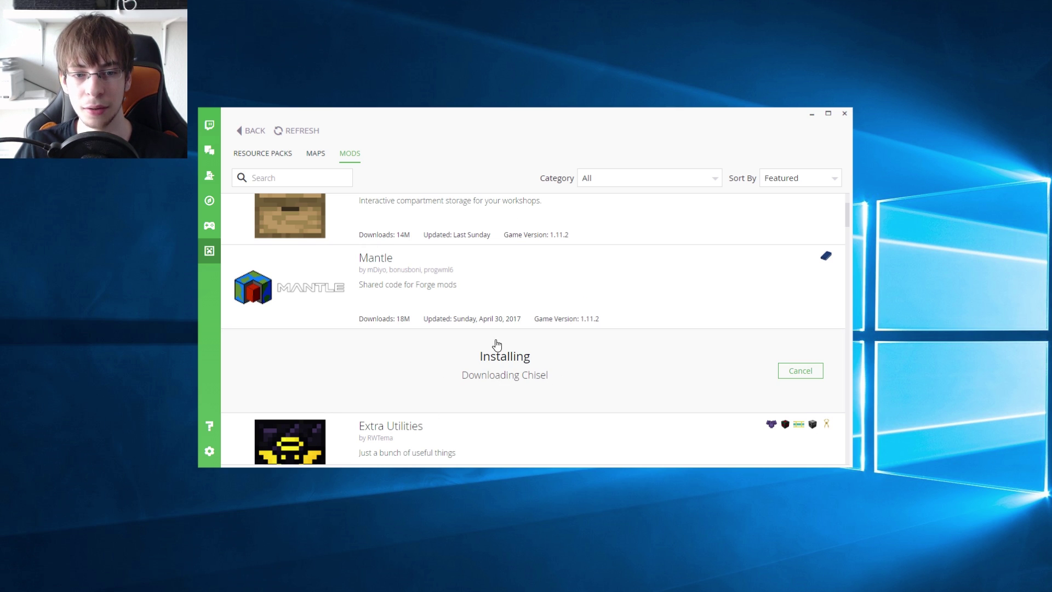
Step: Look over the mod catalogue and the resource pack catalogue, and return to the Test profile's page
scroll(548, 316, down, 2)
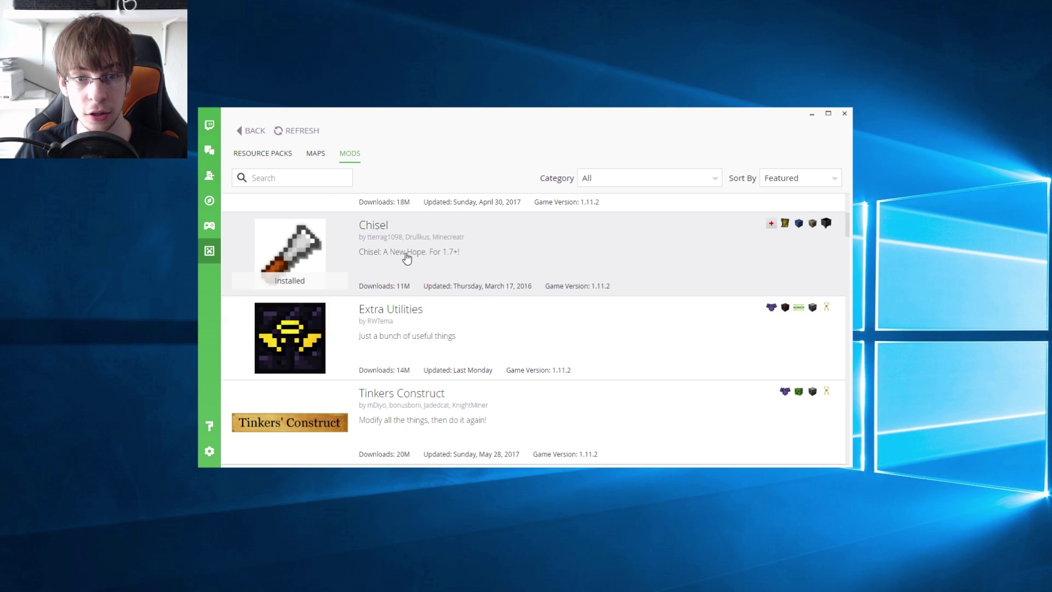
click(246, 156)
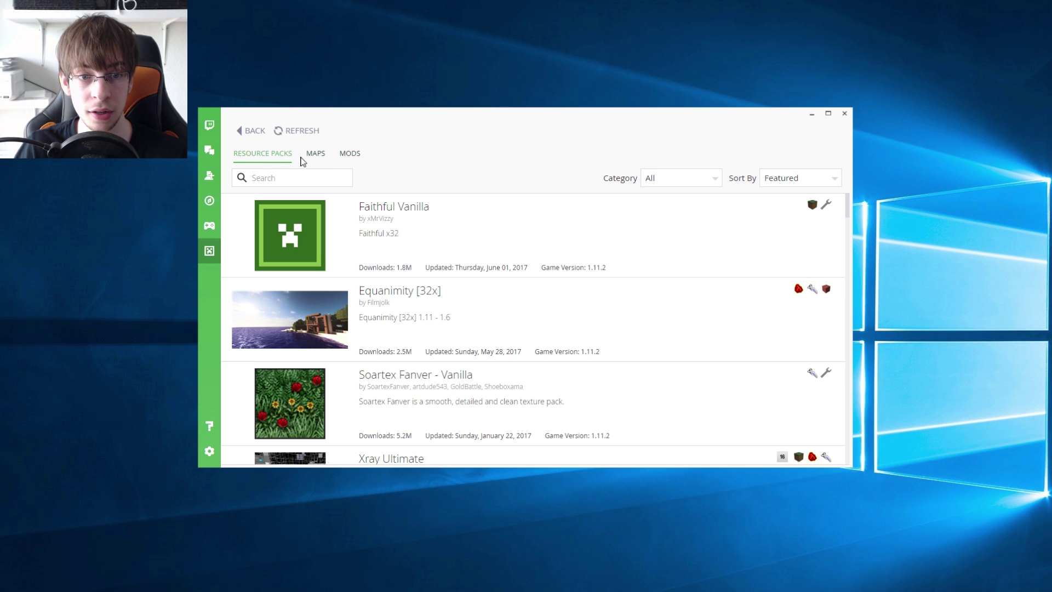
click(253, 130)
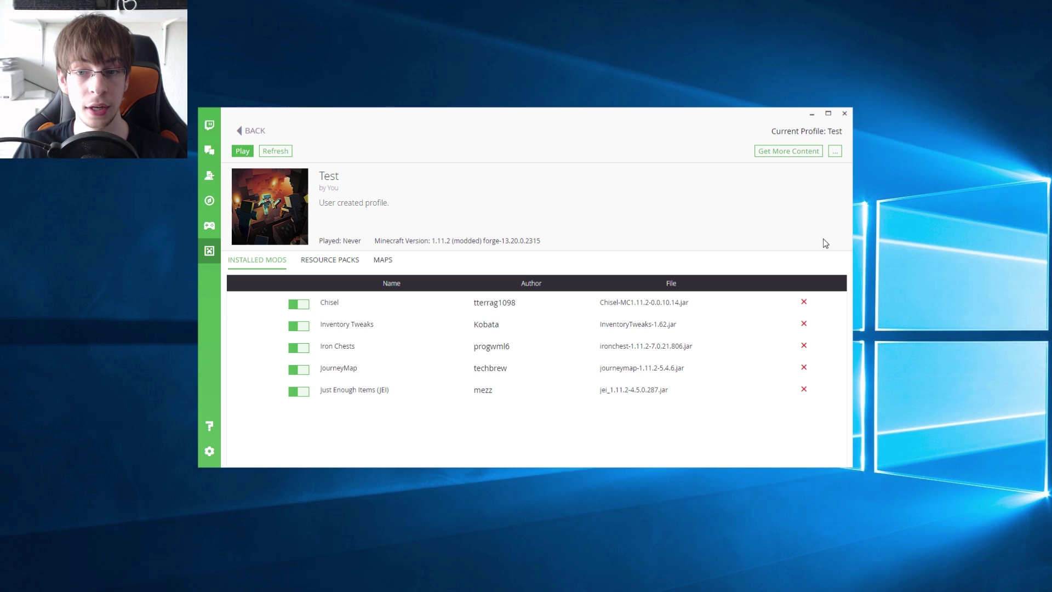
Step: Open the Test profile's folder in File Explorer and go into its mods folder
click(836, 153)
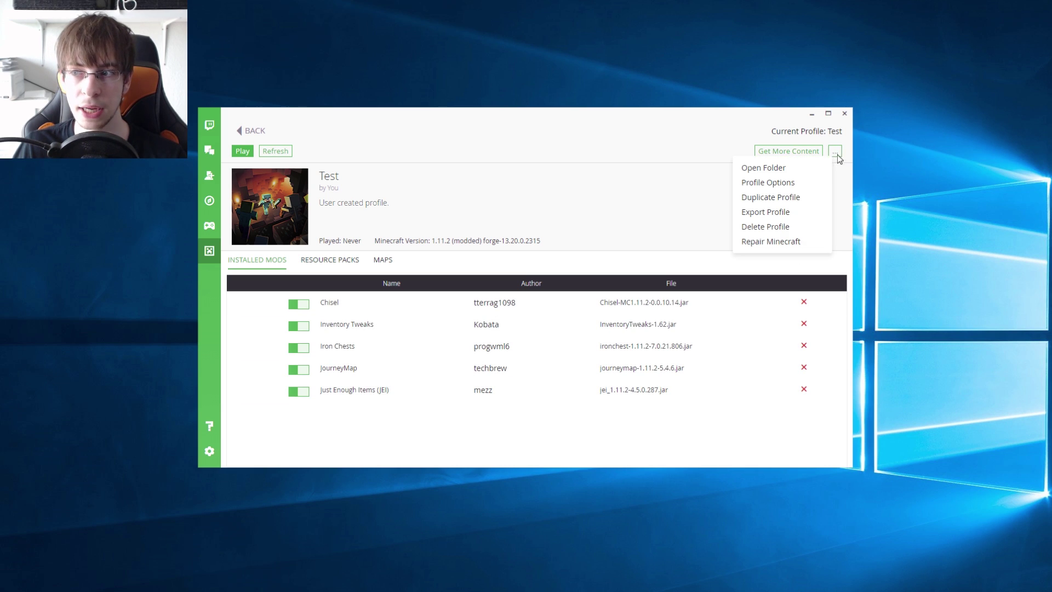
click(763, 169)
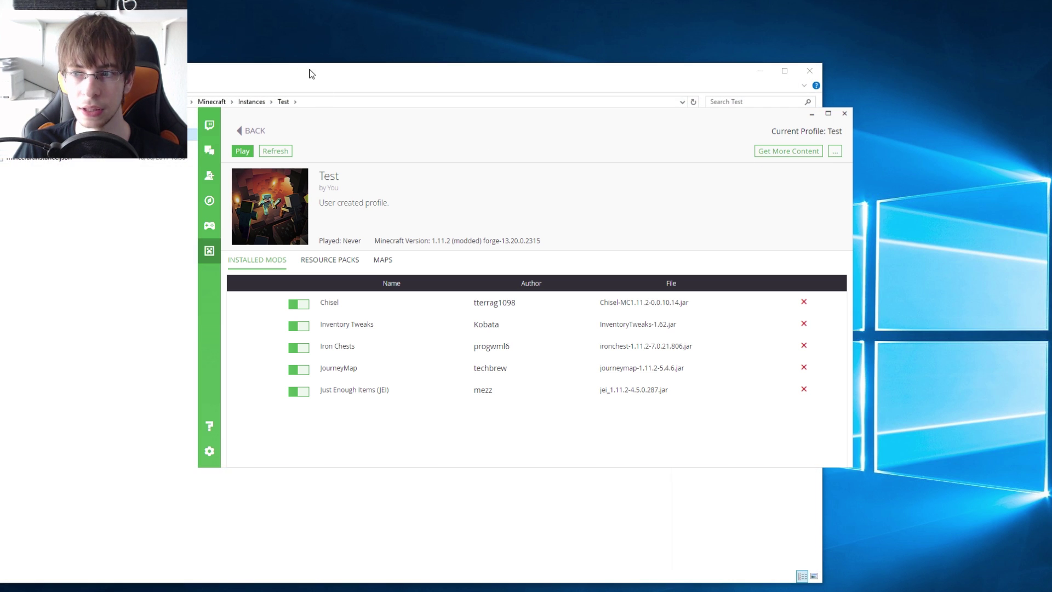
drag(311, 73, 610, 51)
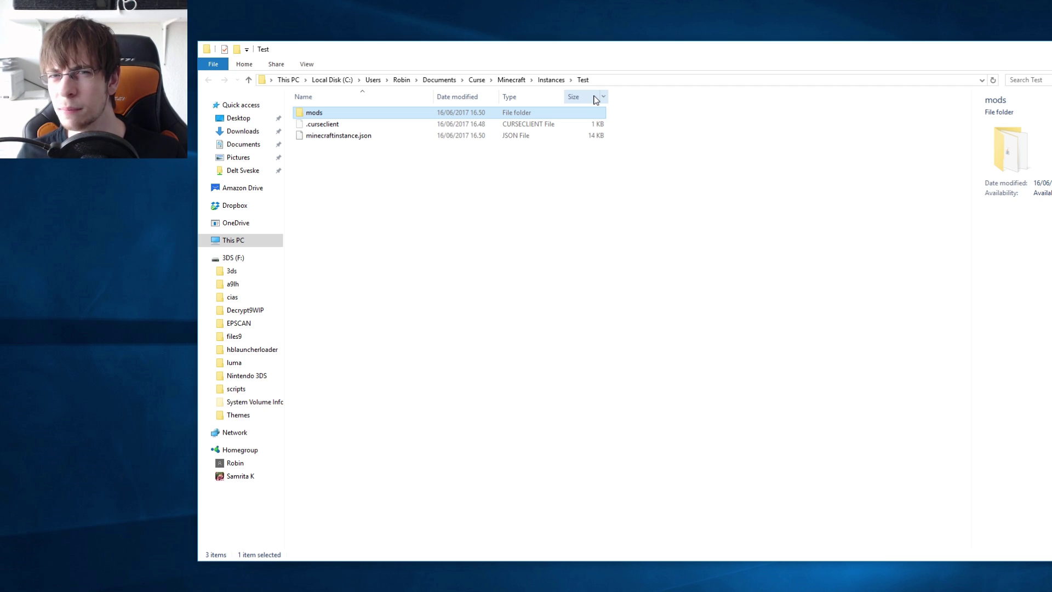
double_click(327, 113)
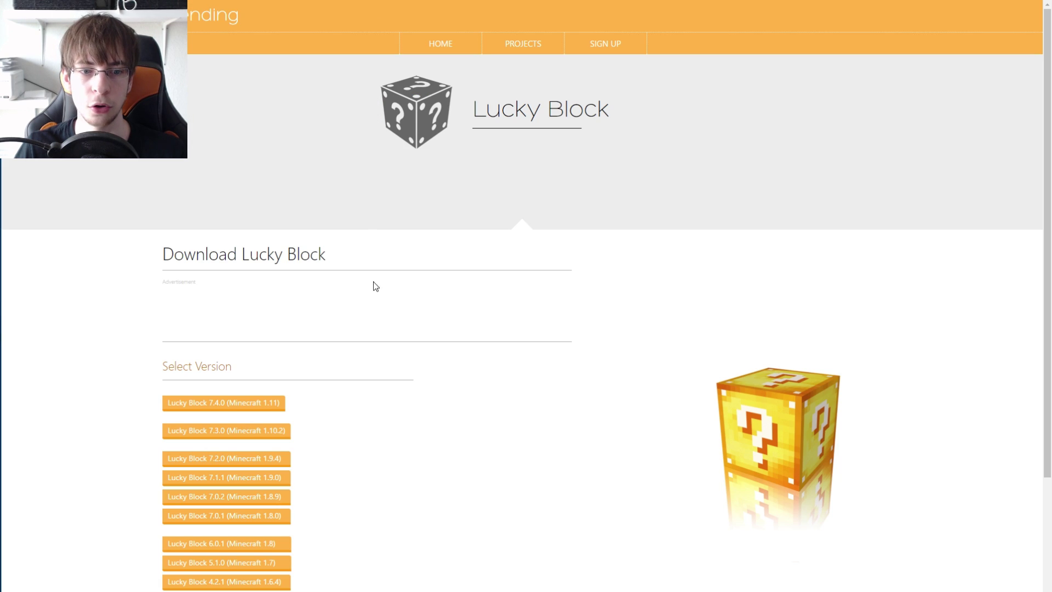
Step: Download Lucky Block 7.4.0 for Minecraft 1.11 from the mod's download page in the browser
scroll(355, 392, down, 2)
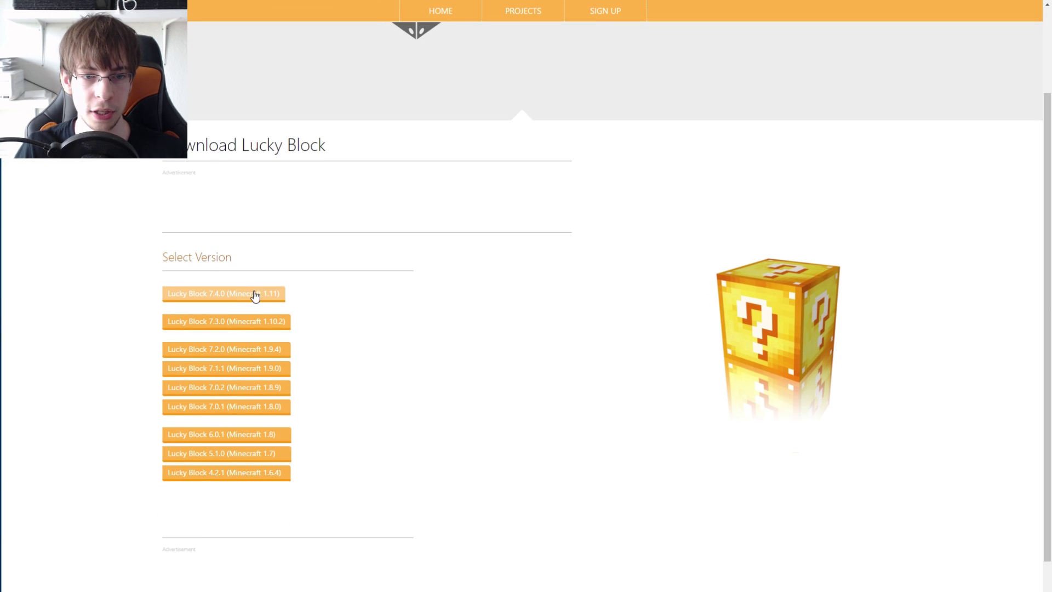
click(242, 295)
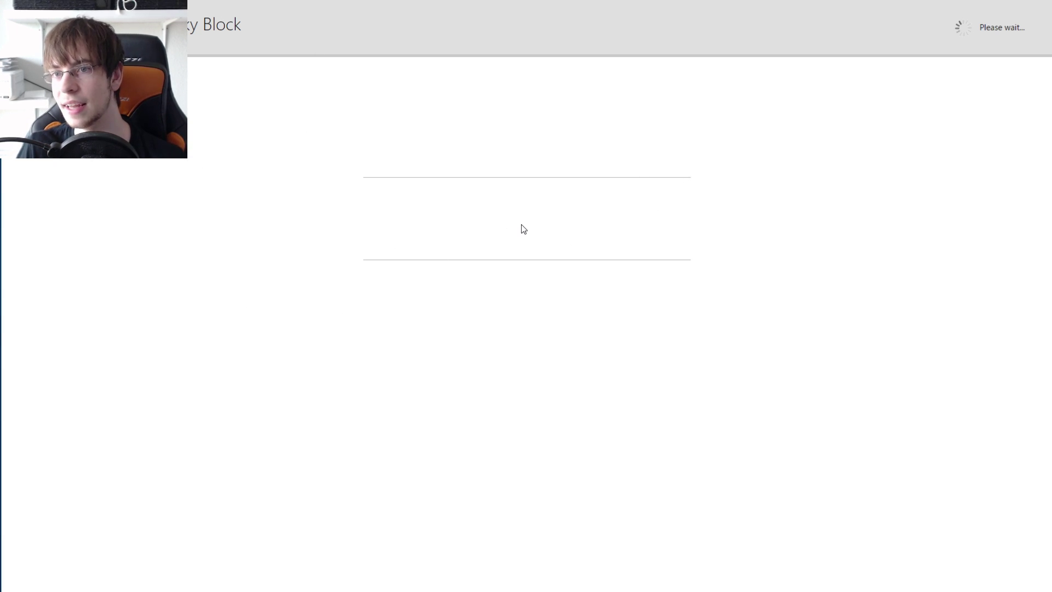
click(933, 25)
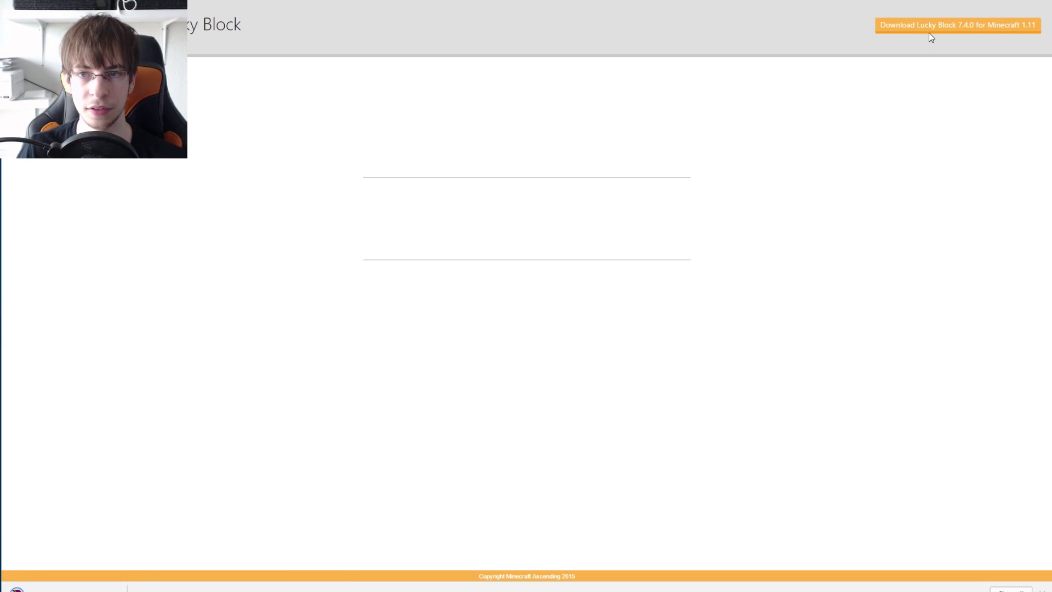
Step: Copy the downloaded LuckyBlock_1-11_v7-4-0 zip file from the browser into the Test profile's mods folder and close the browser
key(F11)
drag(616, 28, 630, 8)
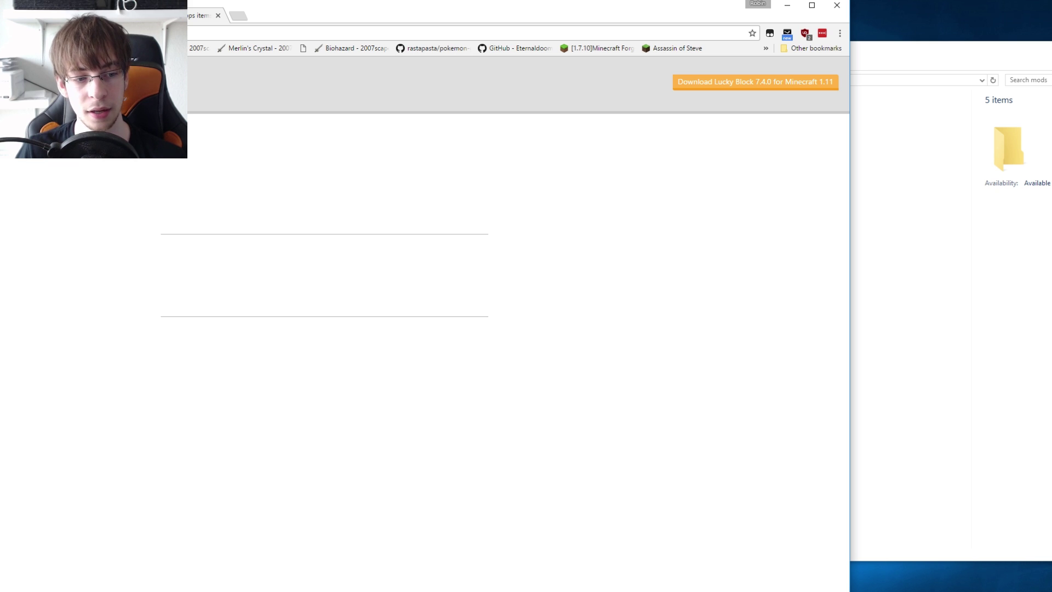
drag(110, 581, 872, 179)
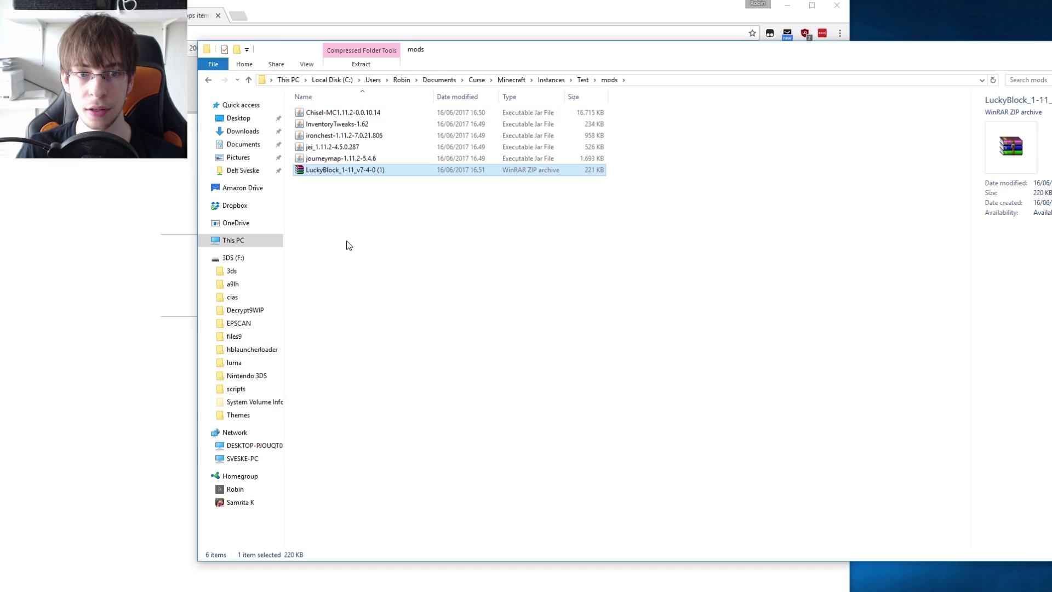
click(836, 6)
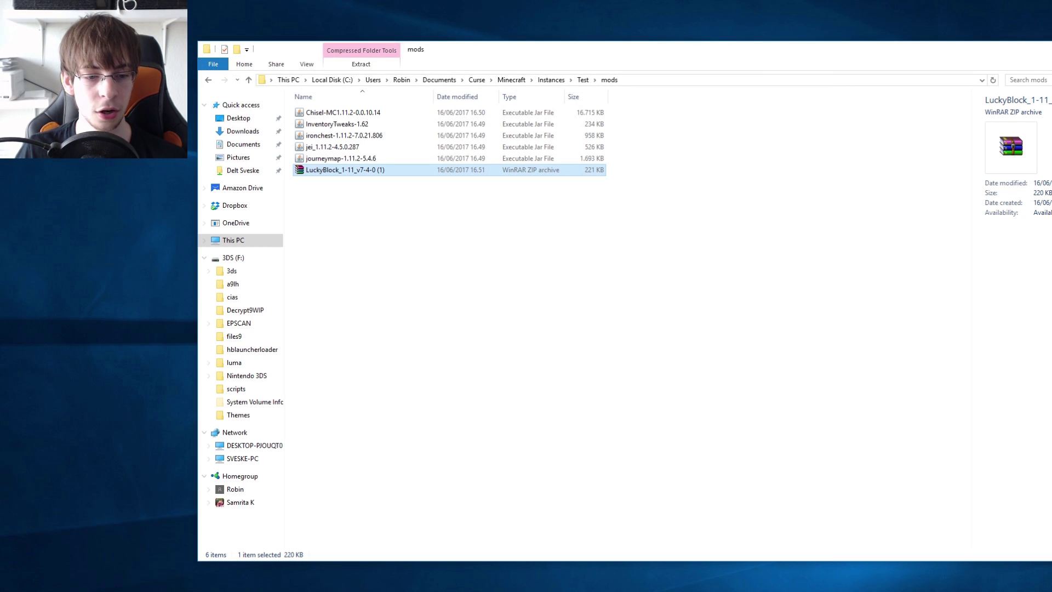
Step: Disable the LuckyBlock mod in the Twitch app's installed mods list and check the profile's mods folder in File Explorer
key(alt+Tab)
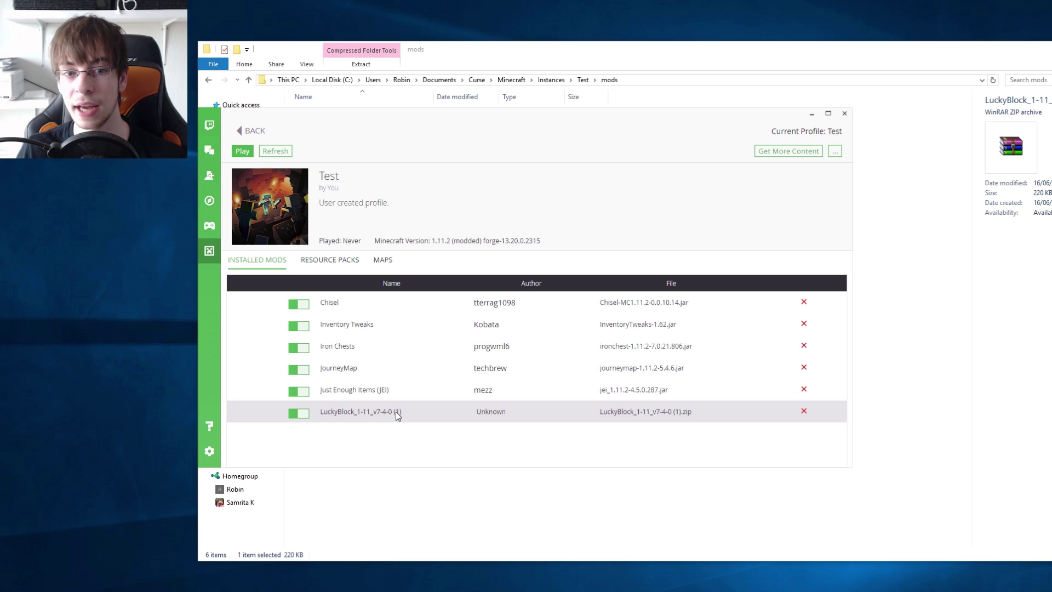
click(306, 412)
click(331, 479)
key(BackSpace)
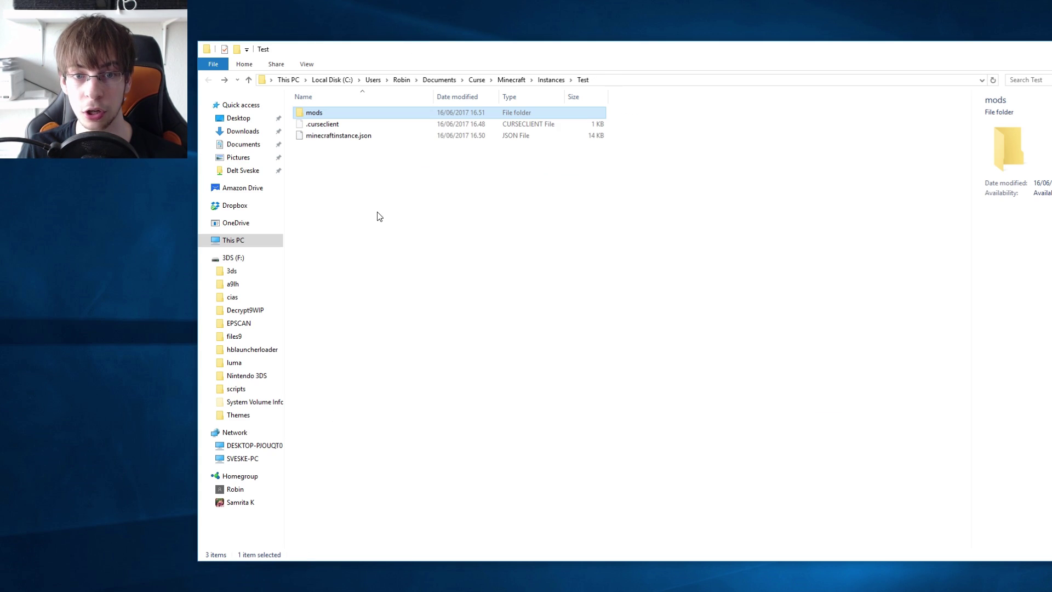
key(Return)
key(BackSpace)
key(alt+Tab)
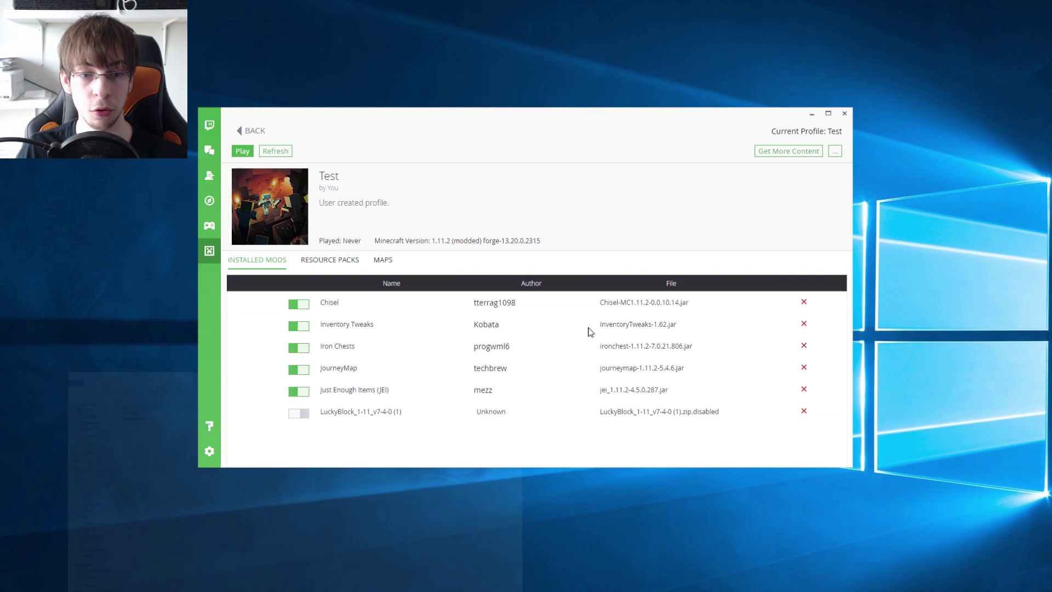
Step: Re-enable the LuckyBlock mod, view the profile's resource packs and return to the installed mods
click(301, 419)
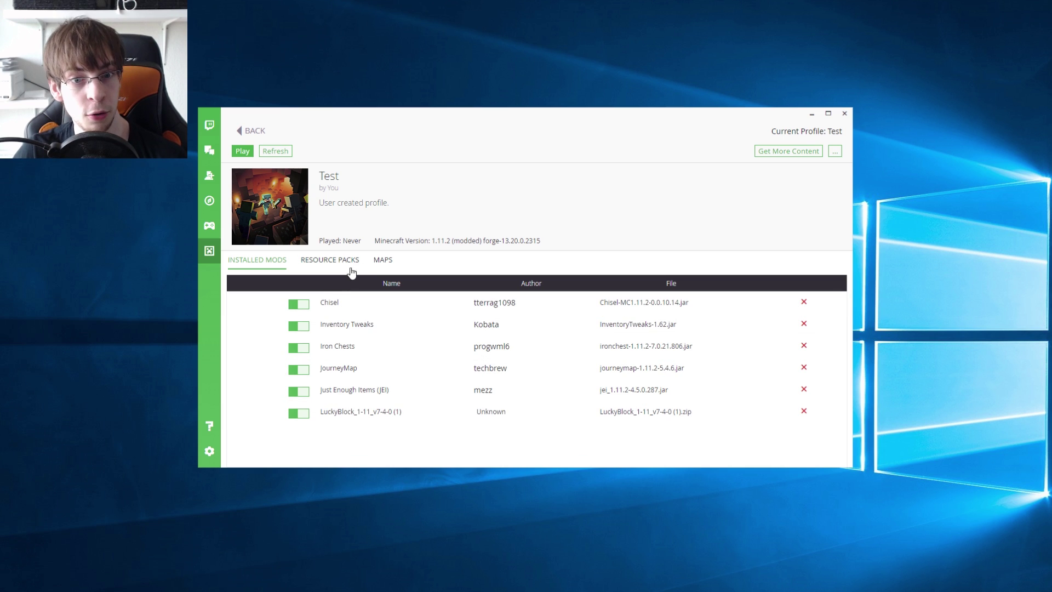
click(328, 259)
click(270, 262)
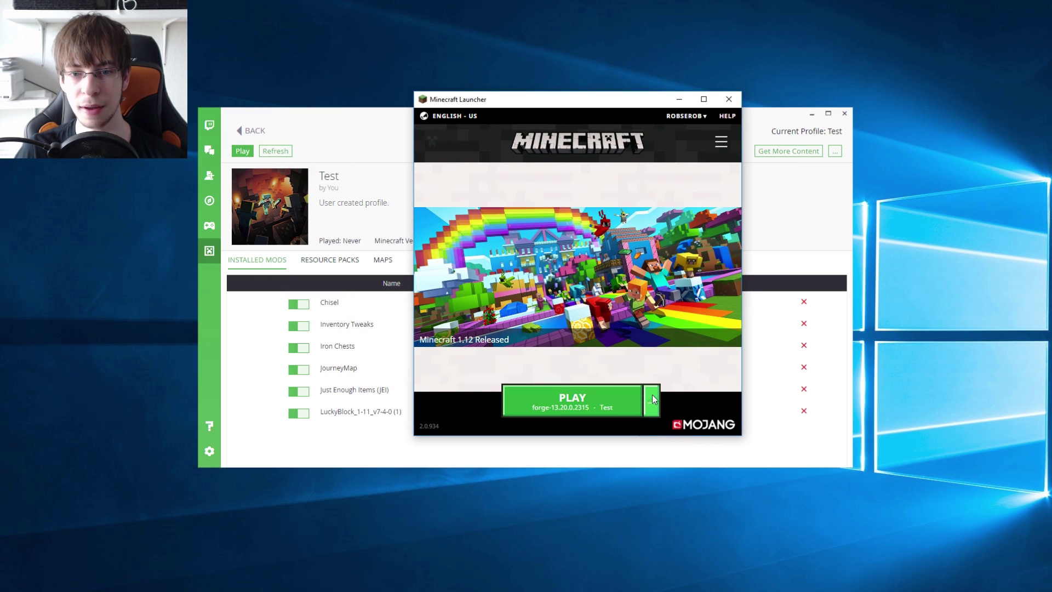
Step: Launch the Test profile with forge-13.20.0.2315 from the Minecraft Launcher and reposition the game window
click(652, 399)
click(602, 417)
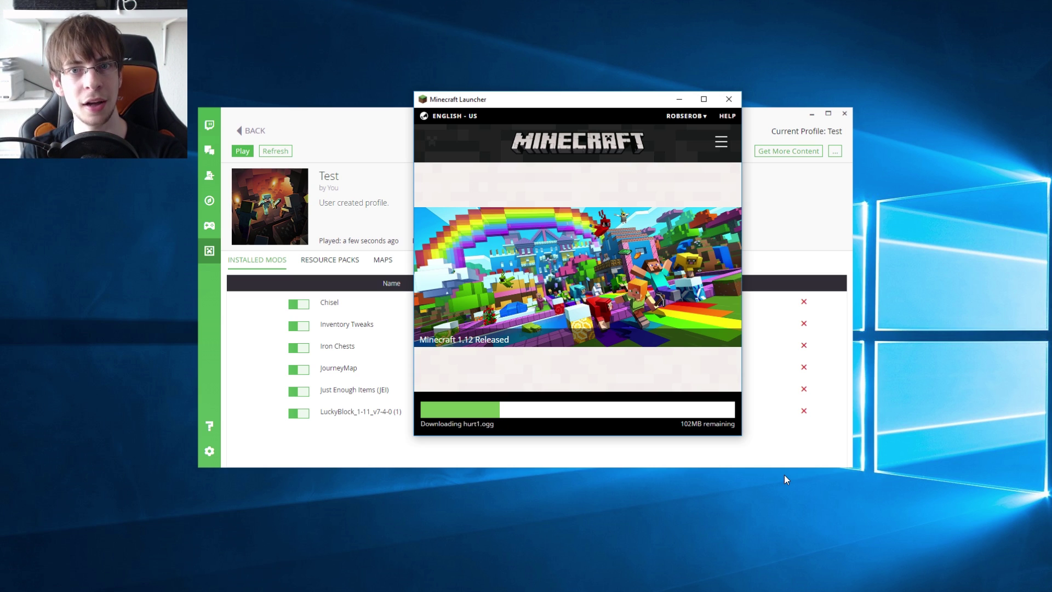
click(835, 151)
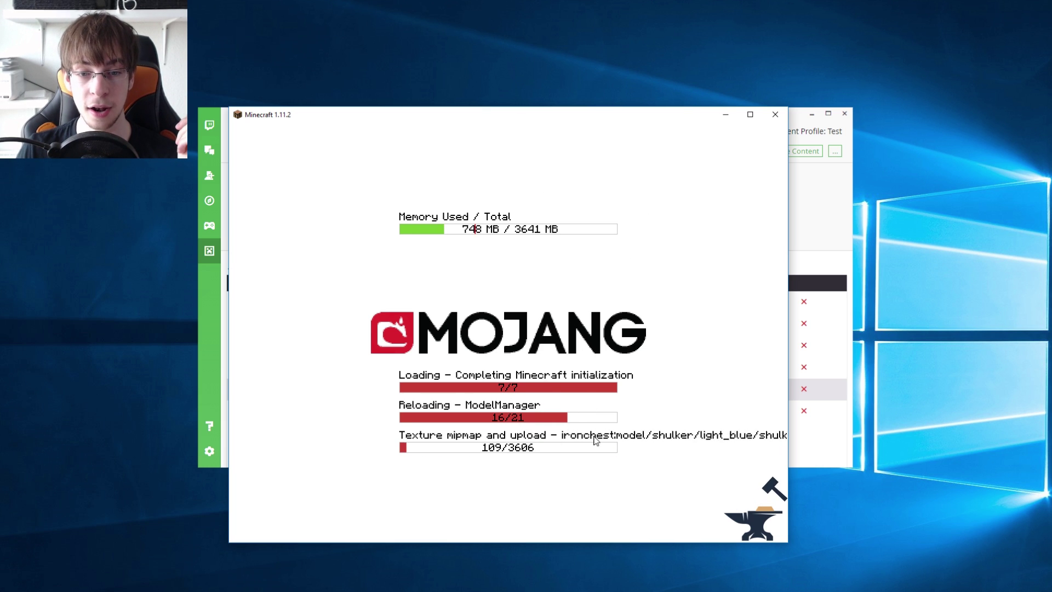
drag(465, 116, 510, 96)
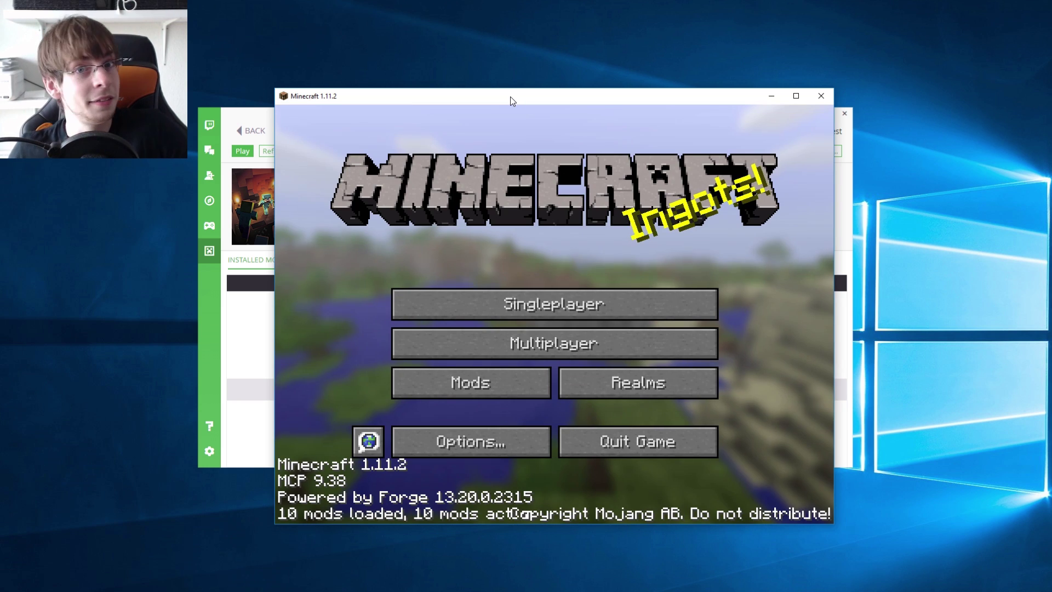
Step: View the game's options and the list of loaded mods, and return to the title screen
click(485, 440)
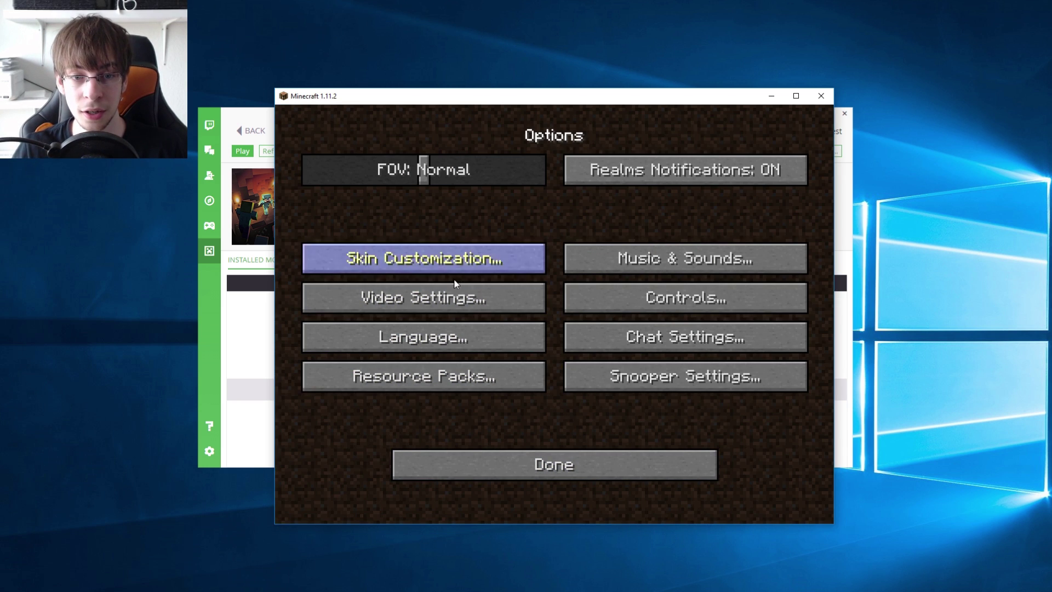
click(550, 476)
click(463, 385)
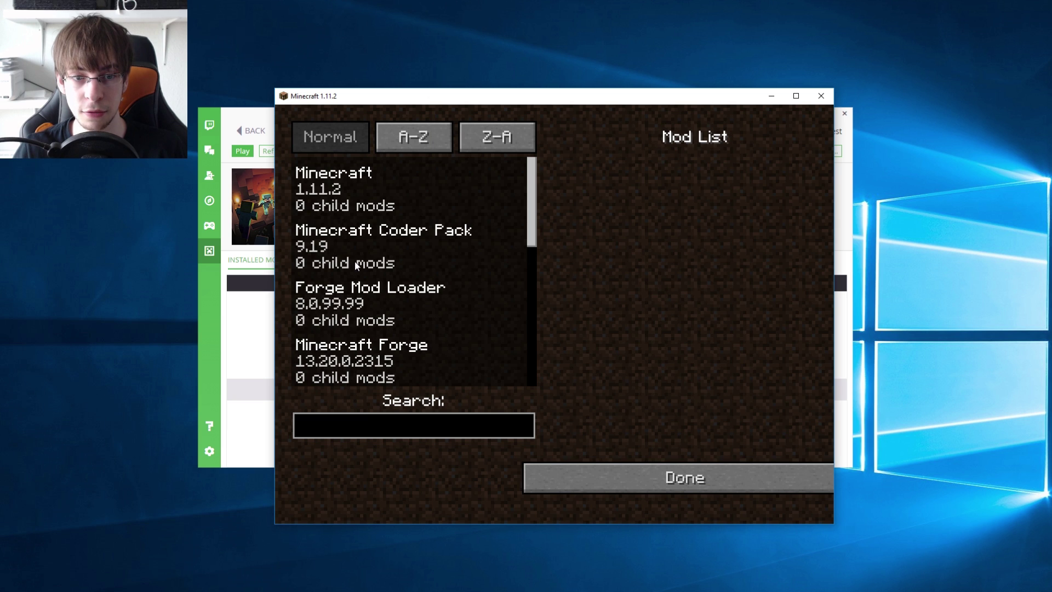
scroll(367, 274, down, 6)
click(573, 473)
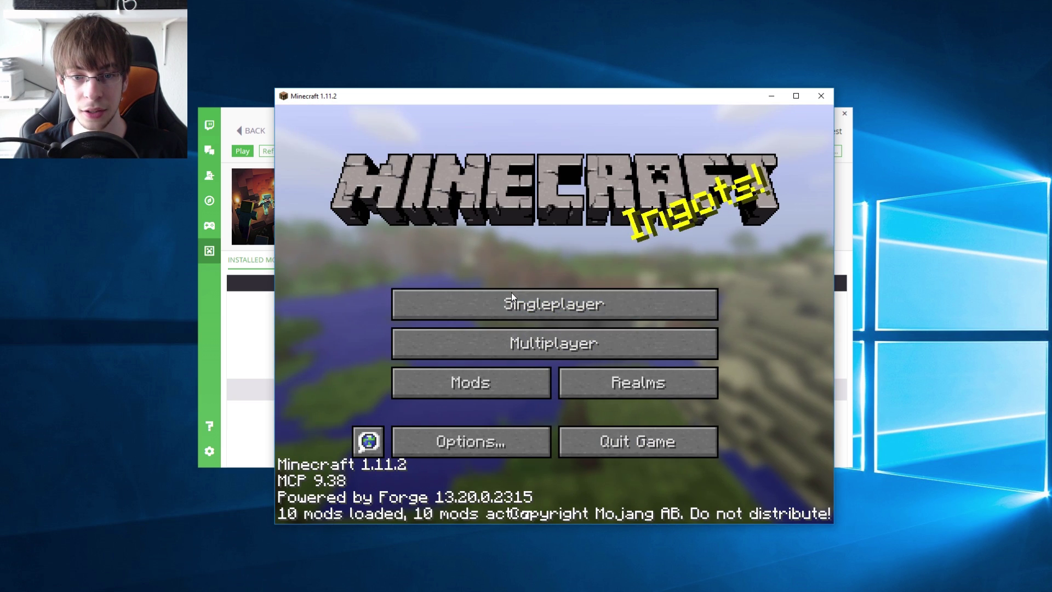
Step: Create a new single-player world in Creative mode, entering "grgre" in the world name
click(512, 296)
click(680, 455)
click(502, 314)
click(502, 314)
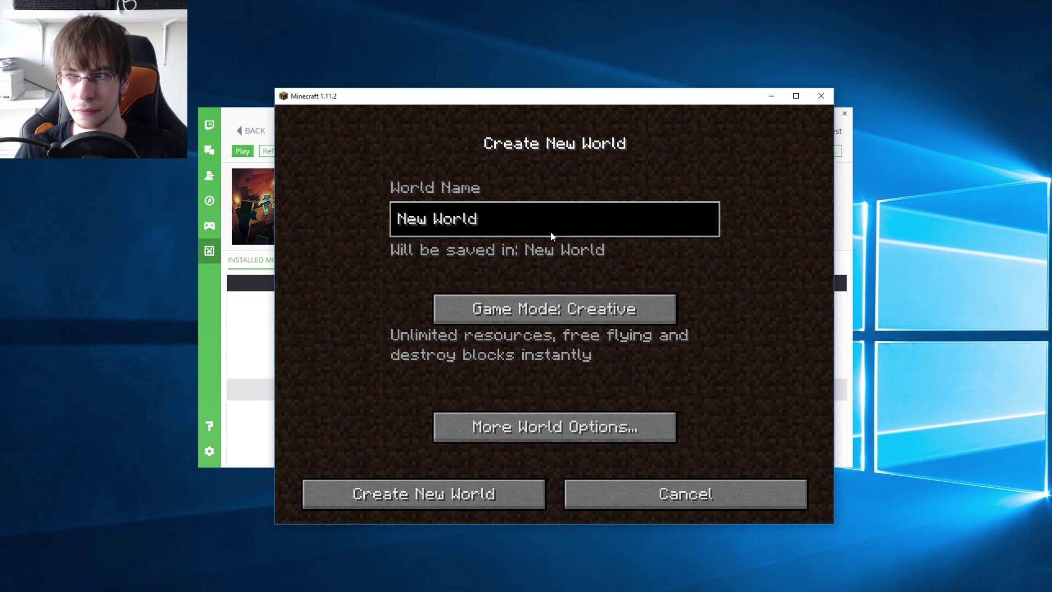
text(grgre)
click(468, 496)
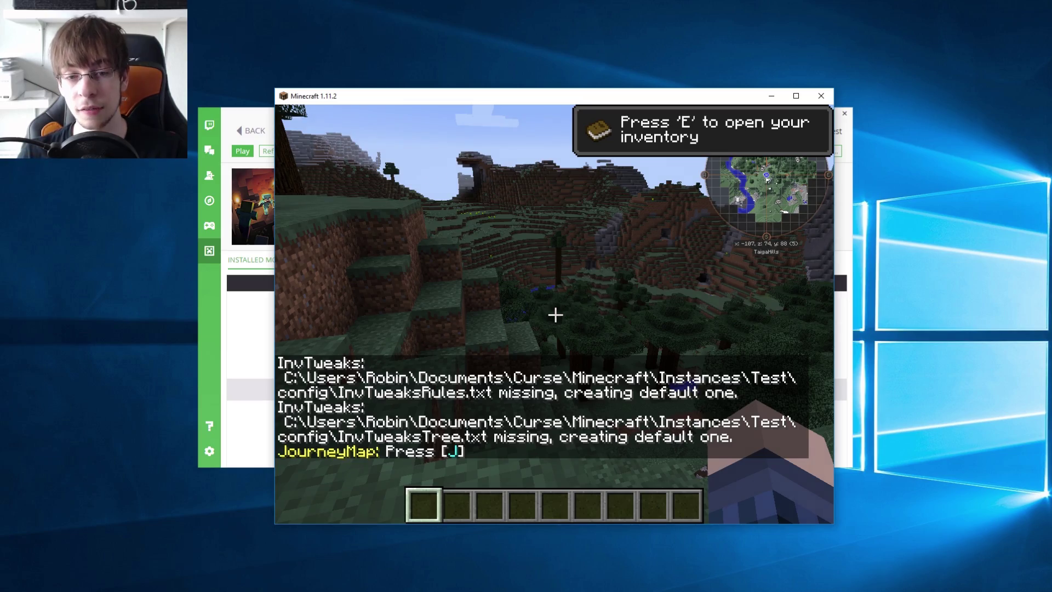
Step: Walk onto open grass, search the creative inventory for "lucky" and put a Very Lucky Block in the first hotbar slot
key(w)
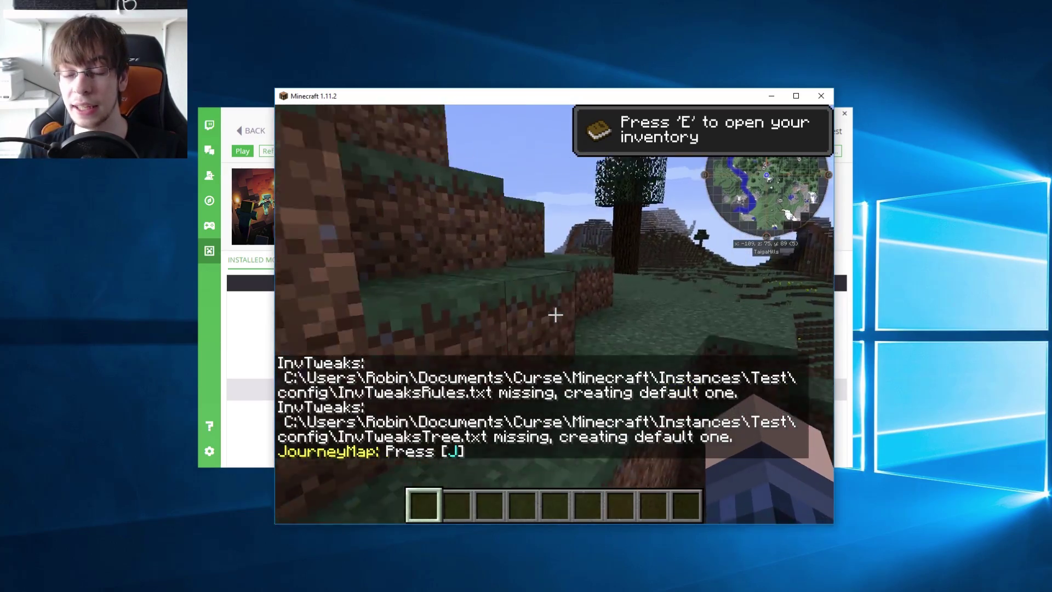
key(w)
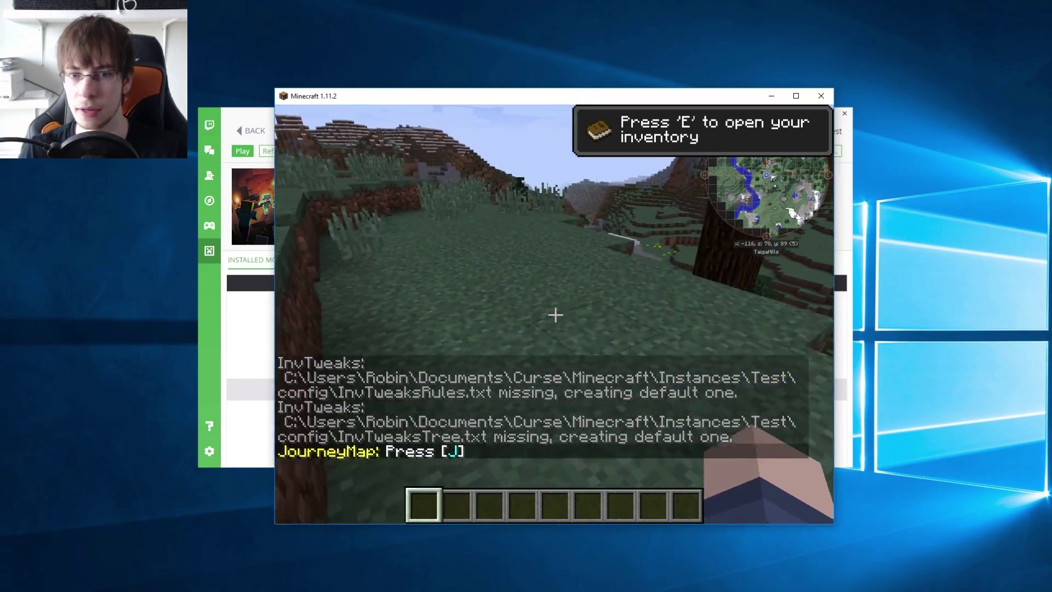
key(e)
click(691, 185)
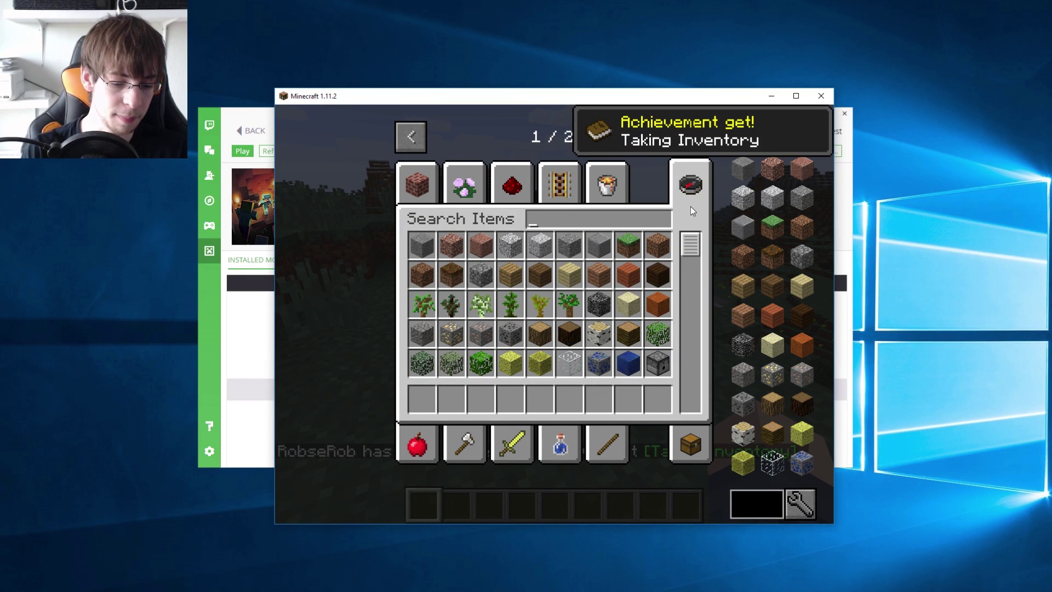
text(lucky)
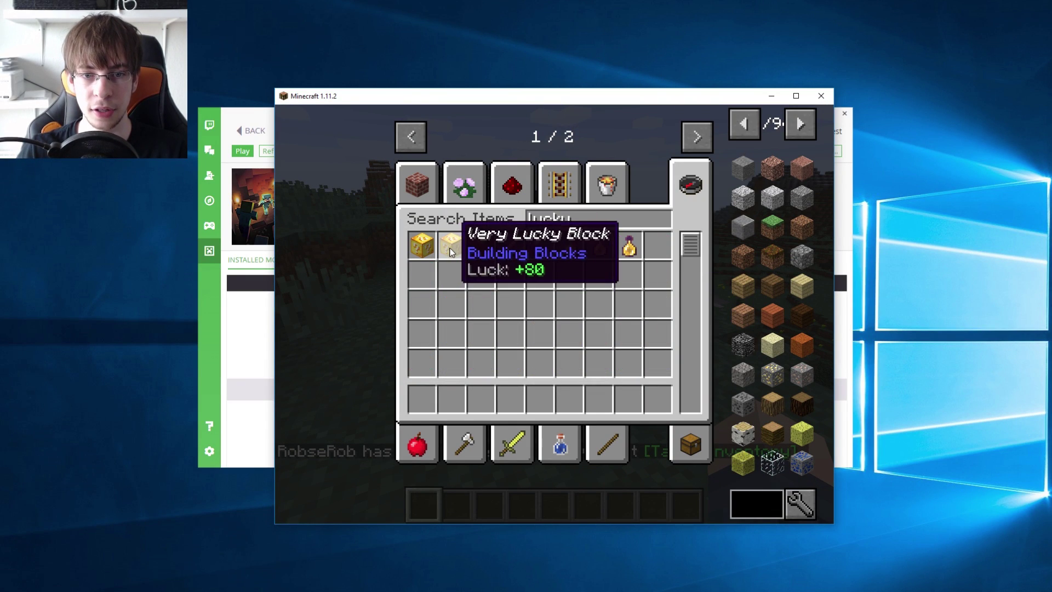
click(451, 252)
click(422, 399)
key(e)
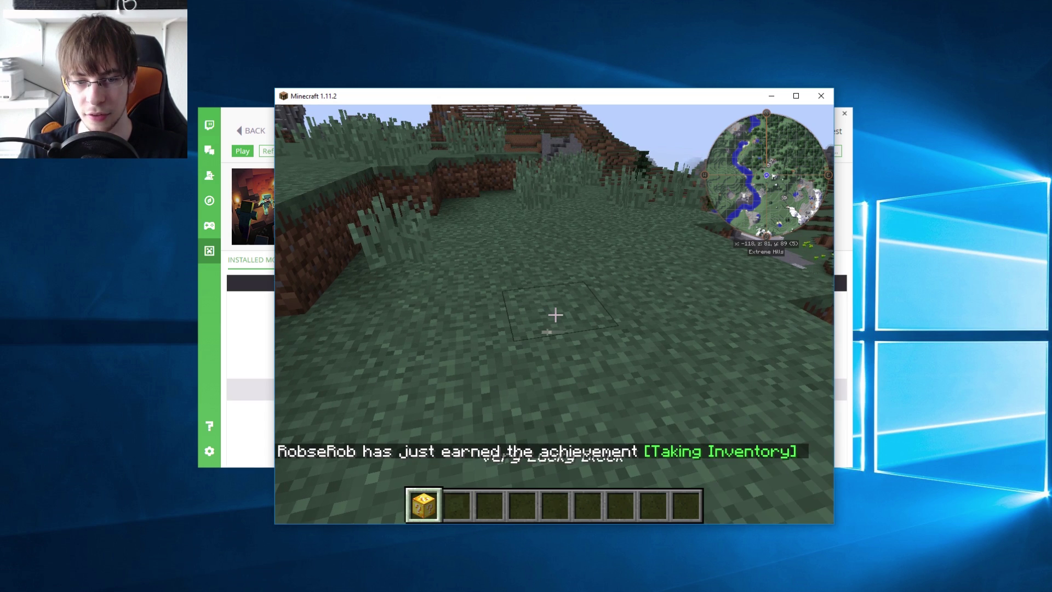
Step: Place a Very Lucky Block on the grass, break it and place another one
right_click(555, 315)
click(555, 314)
right_click(555, 315)
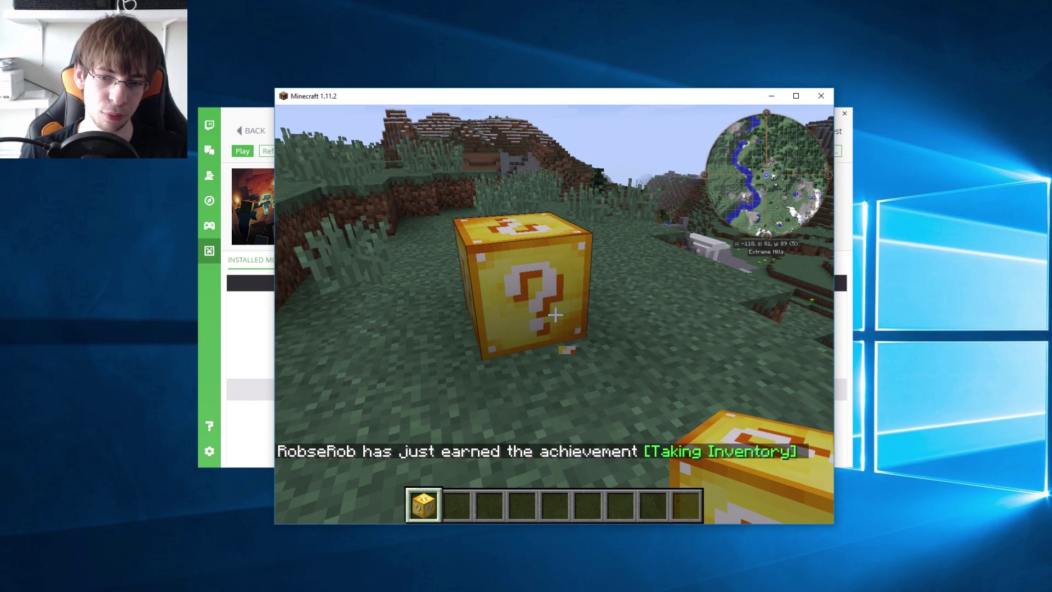
Step: Search the creative inventory for "leve" and add a lever to the second hotbar slot
key(e)
scroll(580, 268, down, 4)
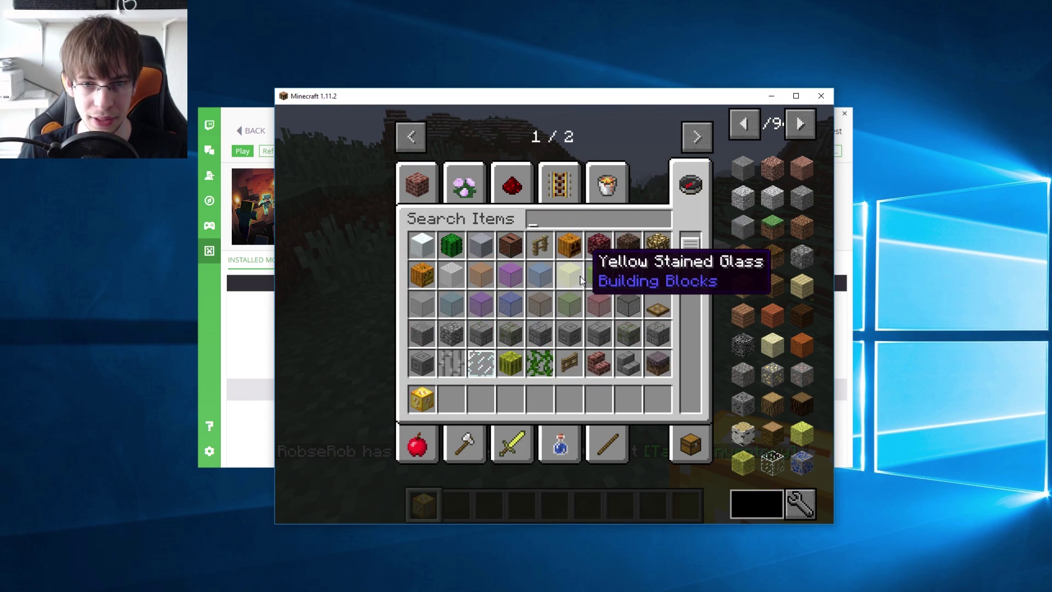
scroll(580, 279, down, 10)
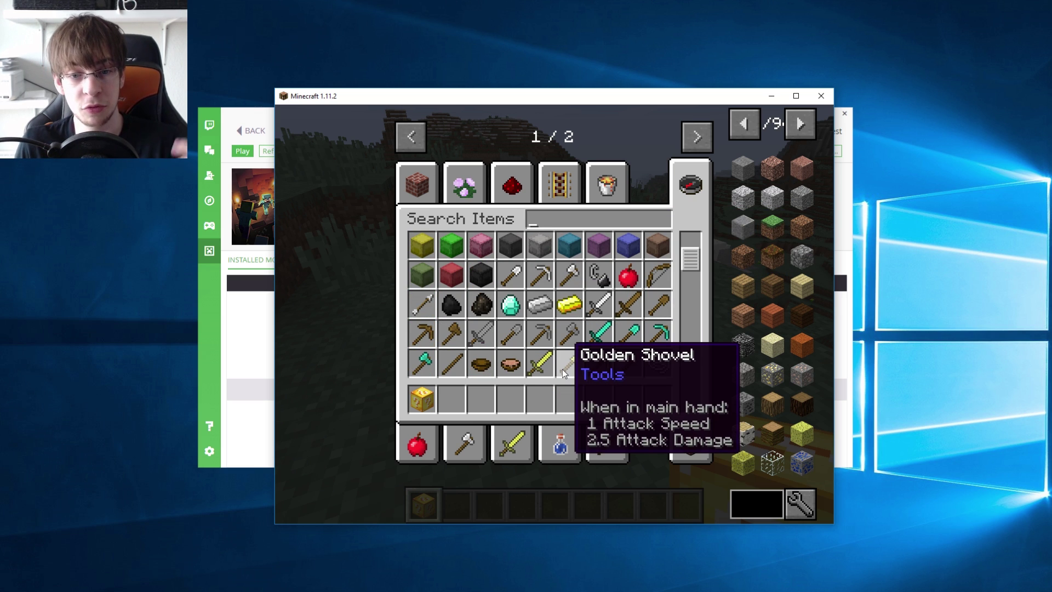
text(lev)
shift+click(422, 248)
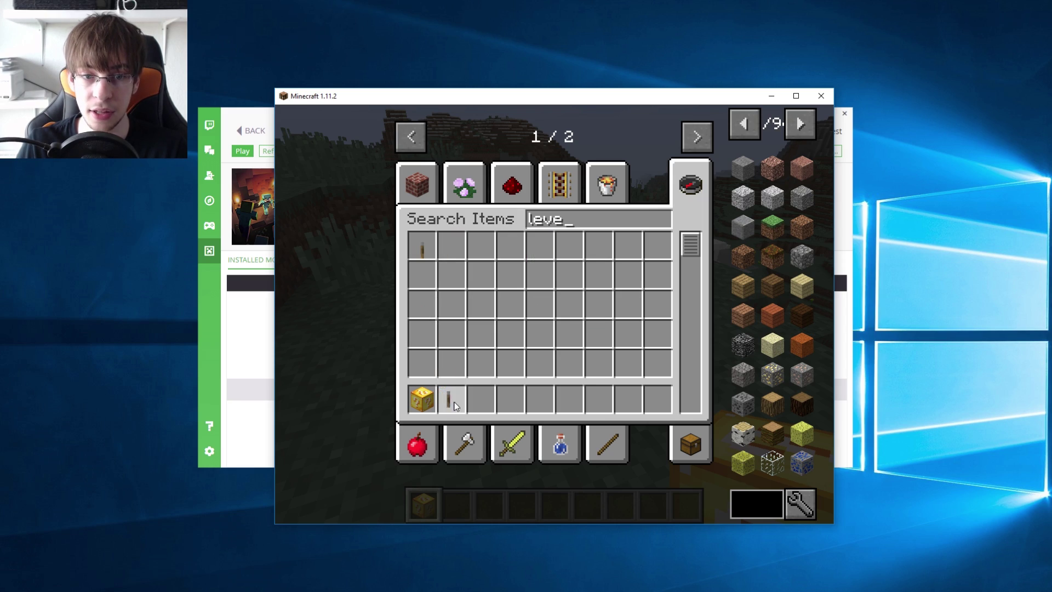
Step: Set off the placed Very Lucky Block by putting a lever beside it, and look inside the chest
key(e)
key(2)
right_click(554, 314)
click(554, 314)
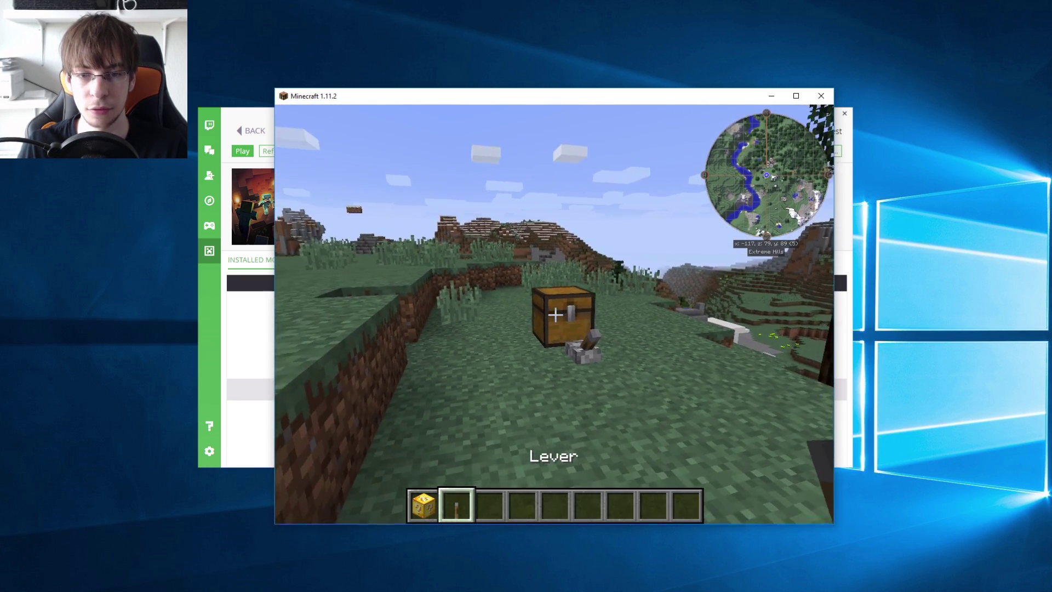
right_click(555, 314)
key(e)
Step: Place another Very Lucky Block on the grass in front of the chest and trigger it with a lever
key(1)
right_click(555, 314)
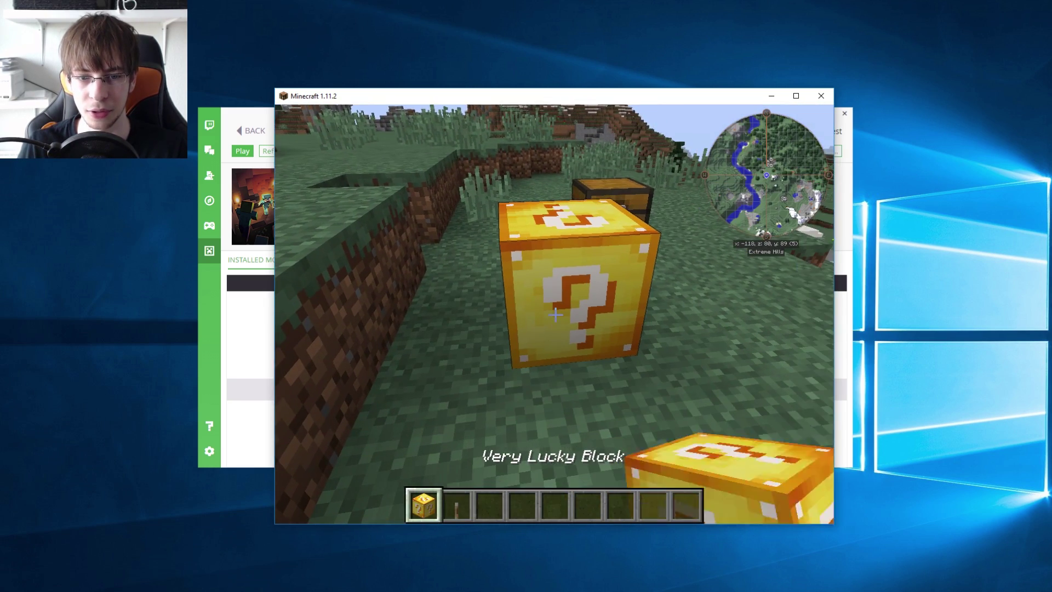
key(2)
right_click(555, 314)
click(555, 314)
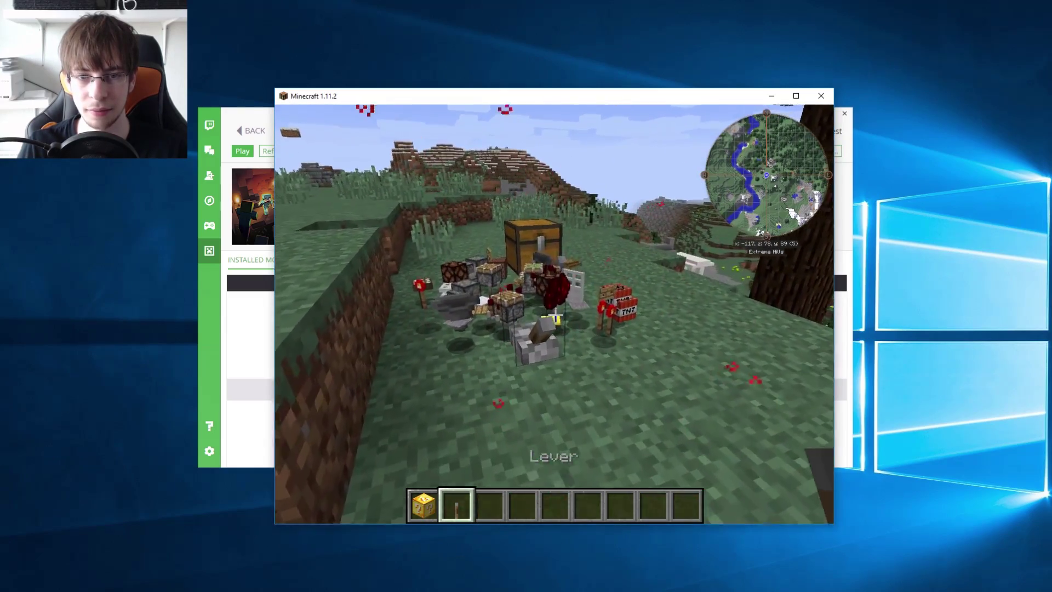
Step: Collect the dropped items by the chest and browse the full creative item list down to the potions
key(w)
key(e)
scroll(633, 307, down, 15)
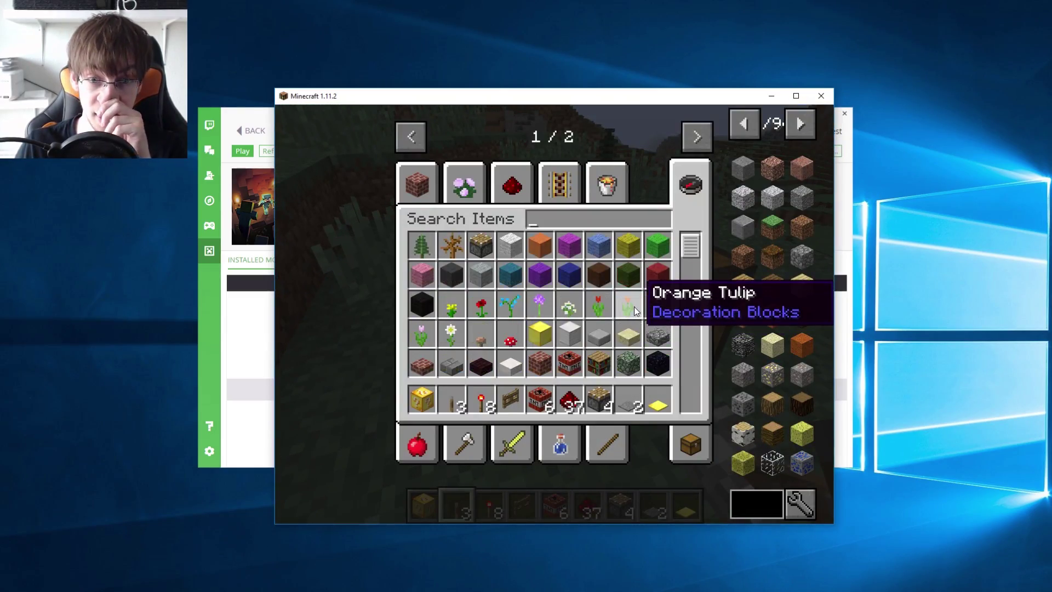
scroll(623, 360, down, 5)
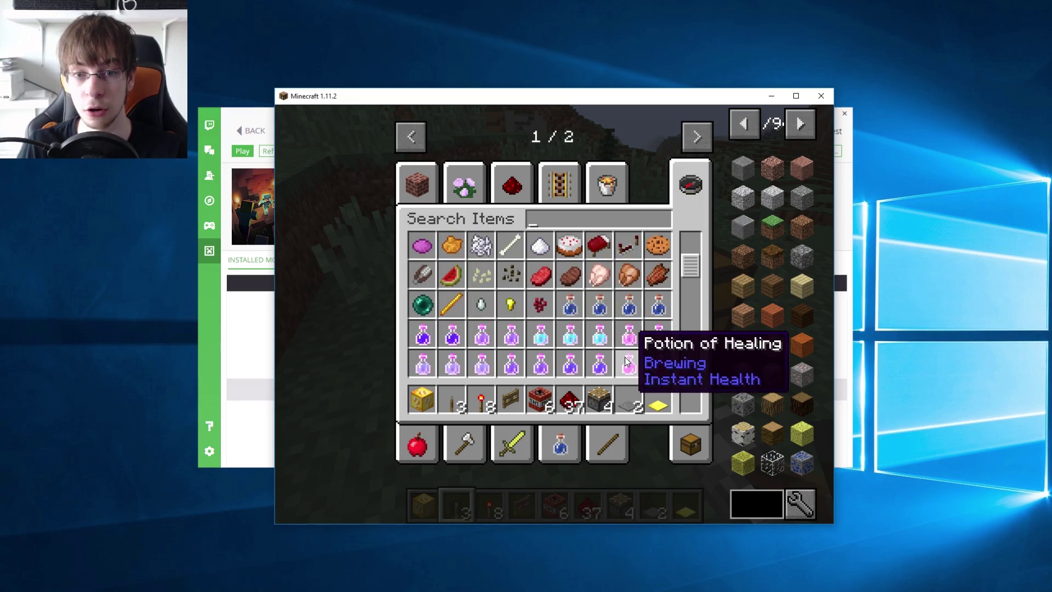
key(e)
Step: Place a lever on the open grass, and leave the world and quit the game to return to the Twitch app
right_click(555, 314)
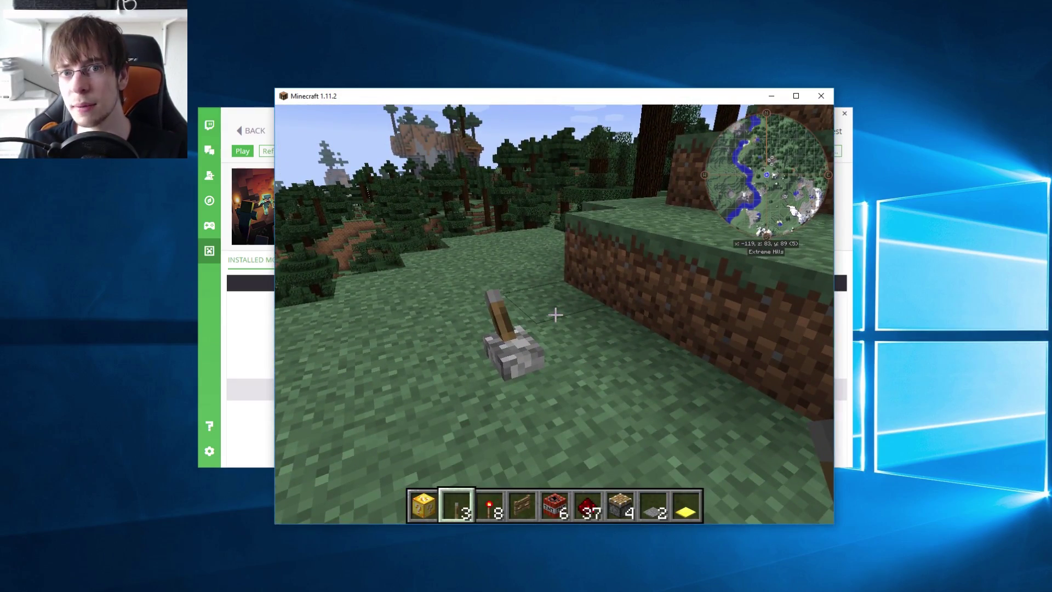
key(Escape)
click(603, 394)
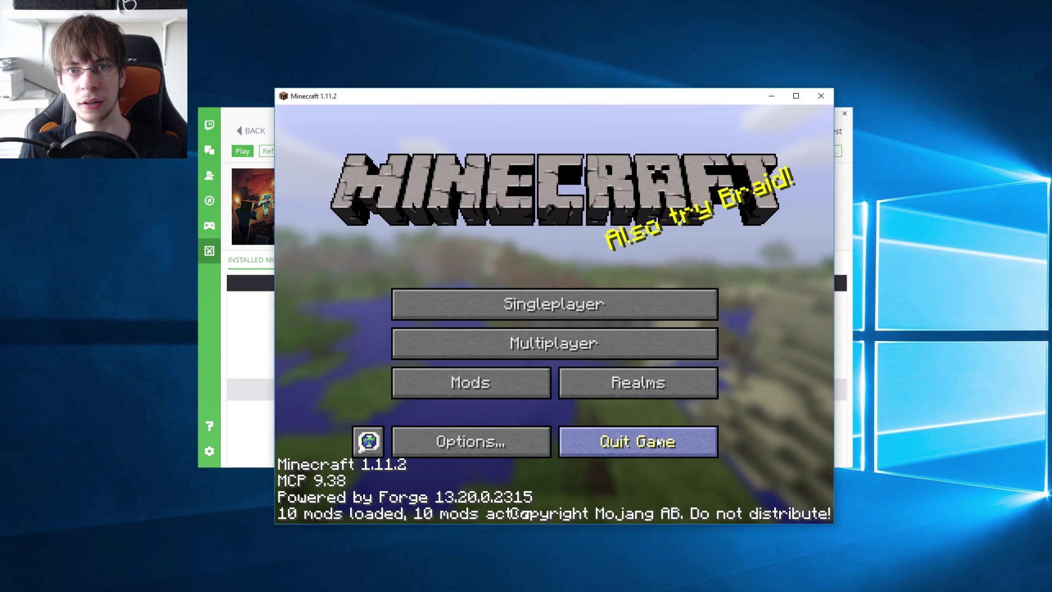
click(682, 446)
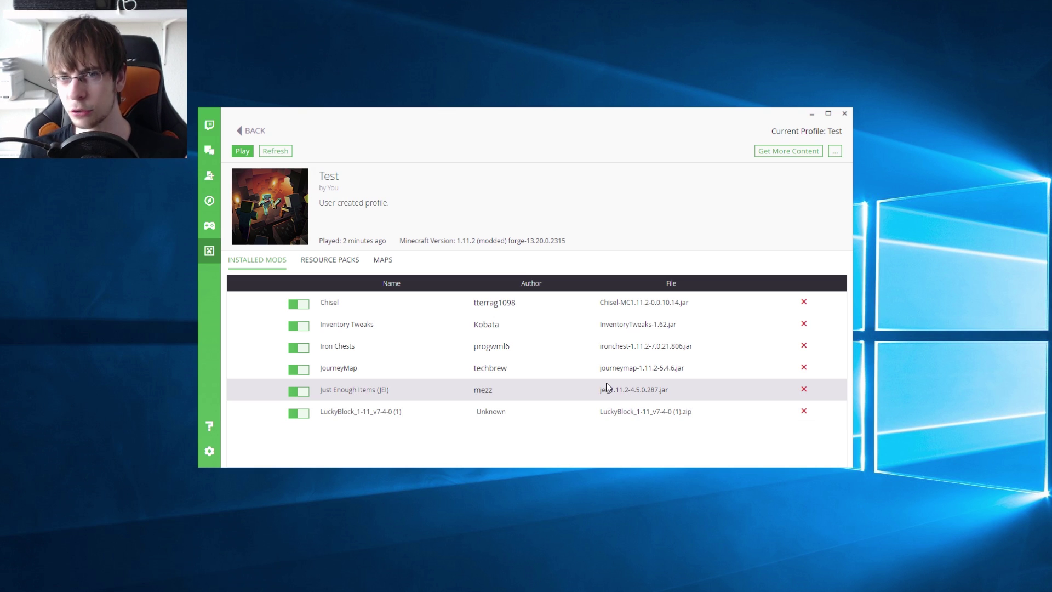